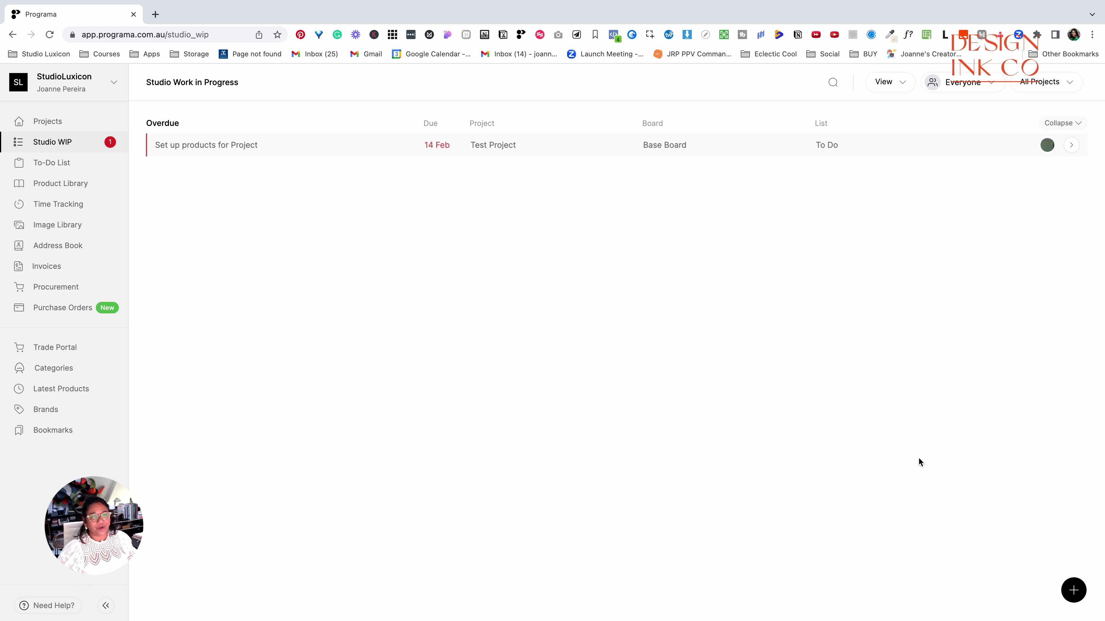
Step: Open the Product Library and look over the saved products
click(60, 191)
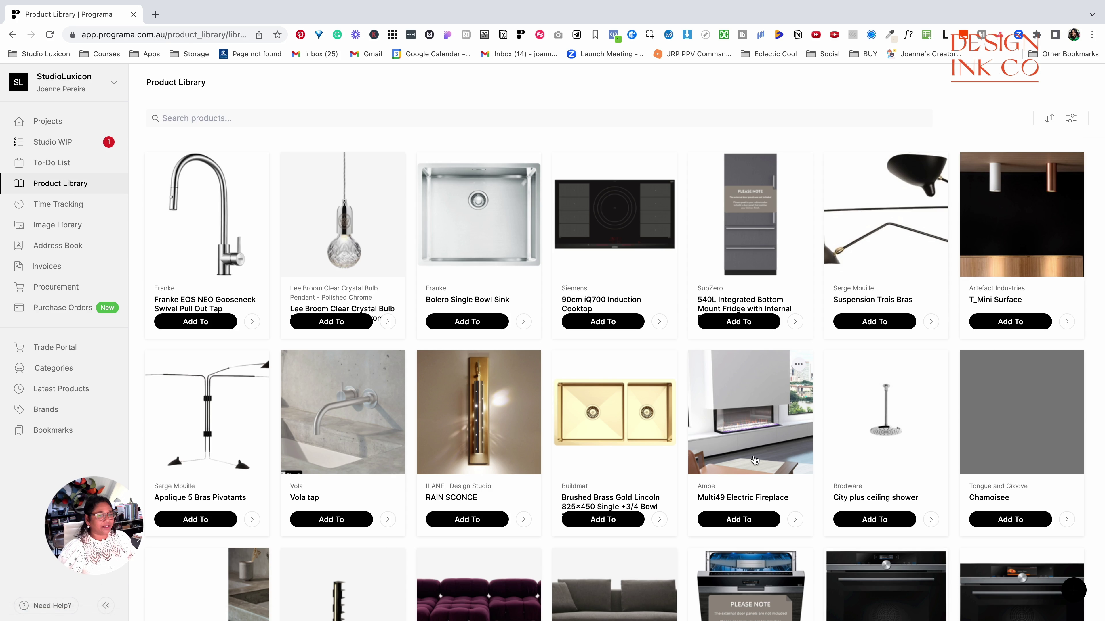
scroll(544, 348, down, 8)
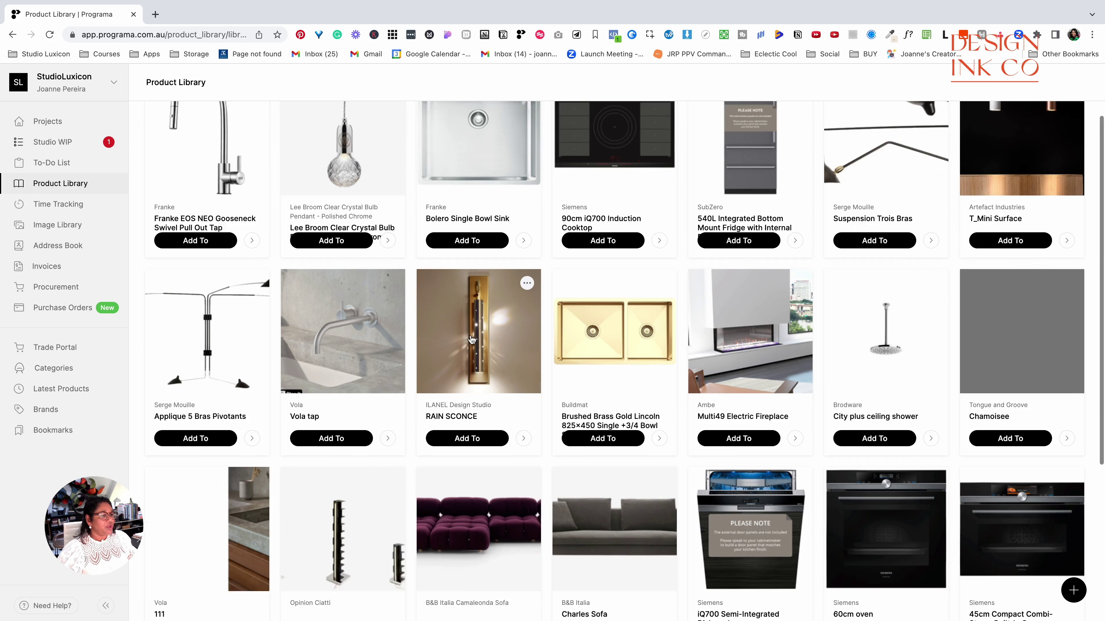
scroll(470, 340, up, 8)
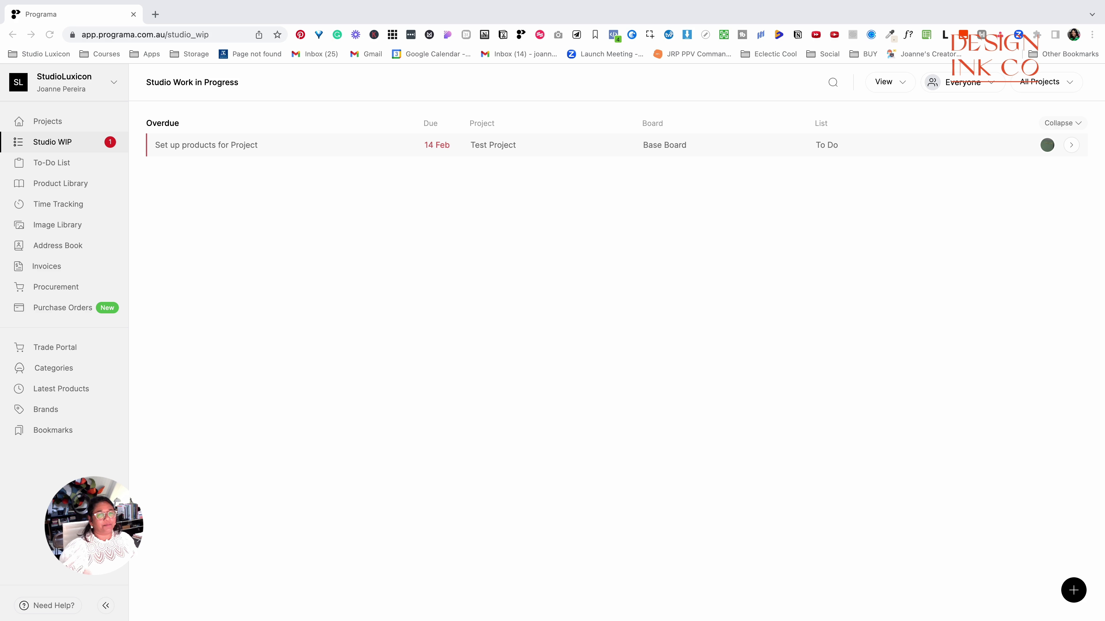
Step: Review the member filter and the ordering options of the Studio Work in Progress list
click(989, 85)
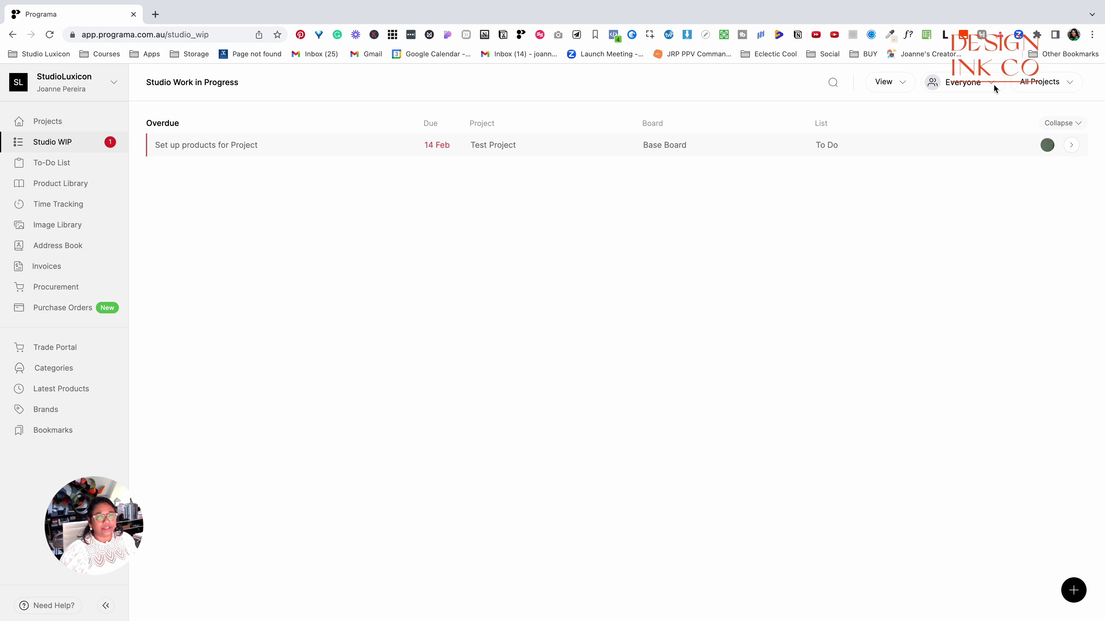
click(992, 82)
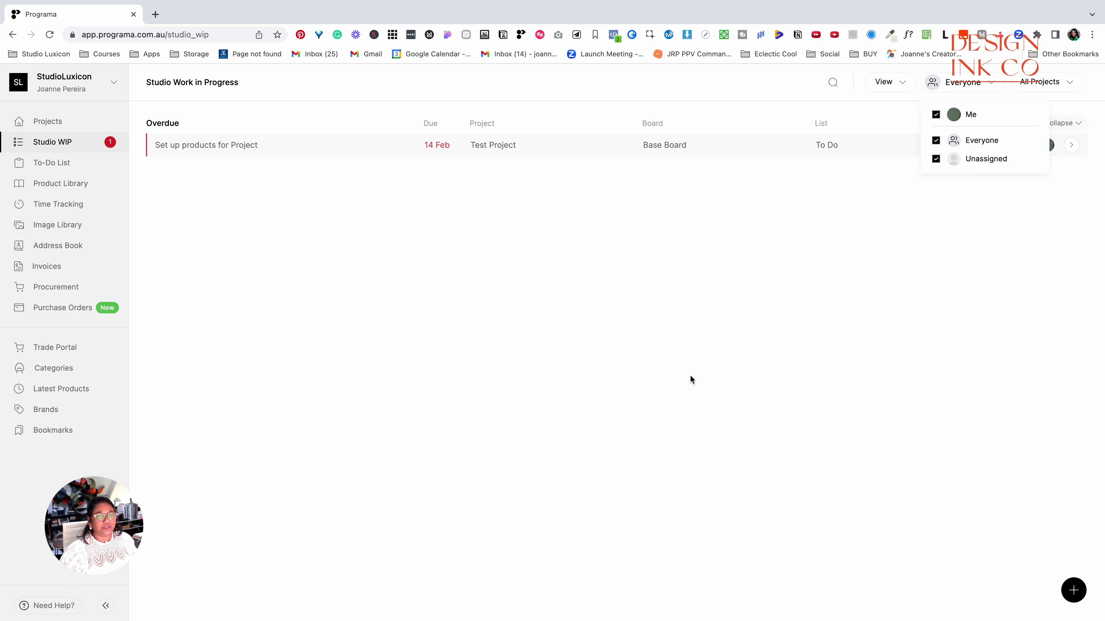
click(657, 337)
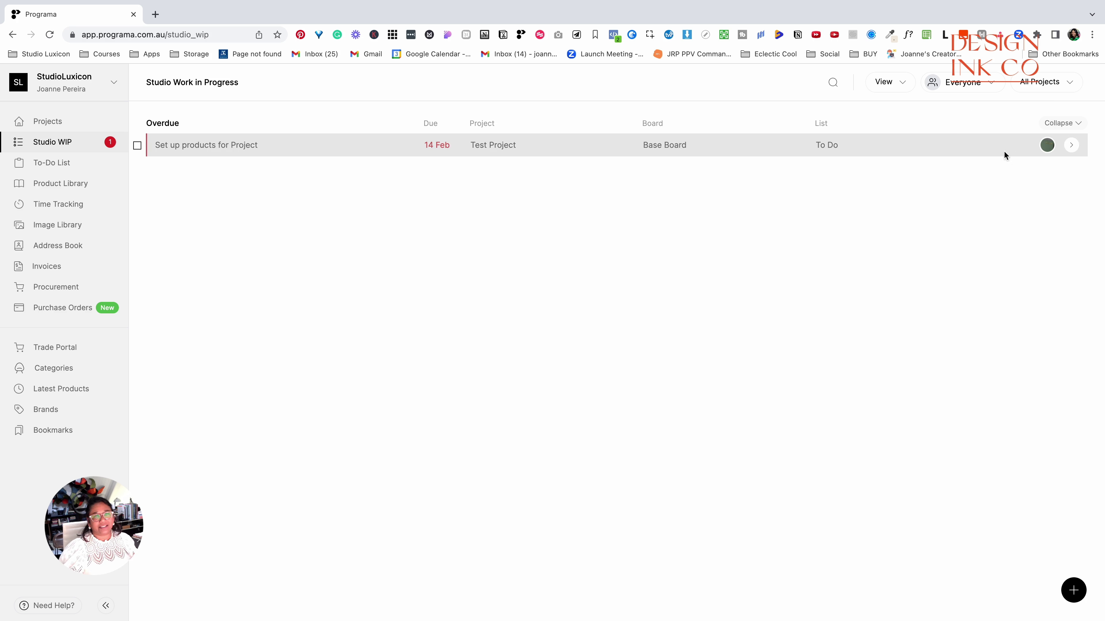
click(1043, 83)
click(963, 83)
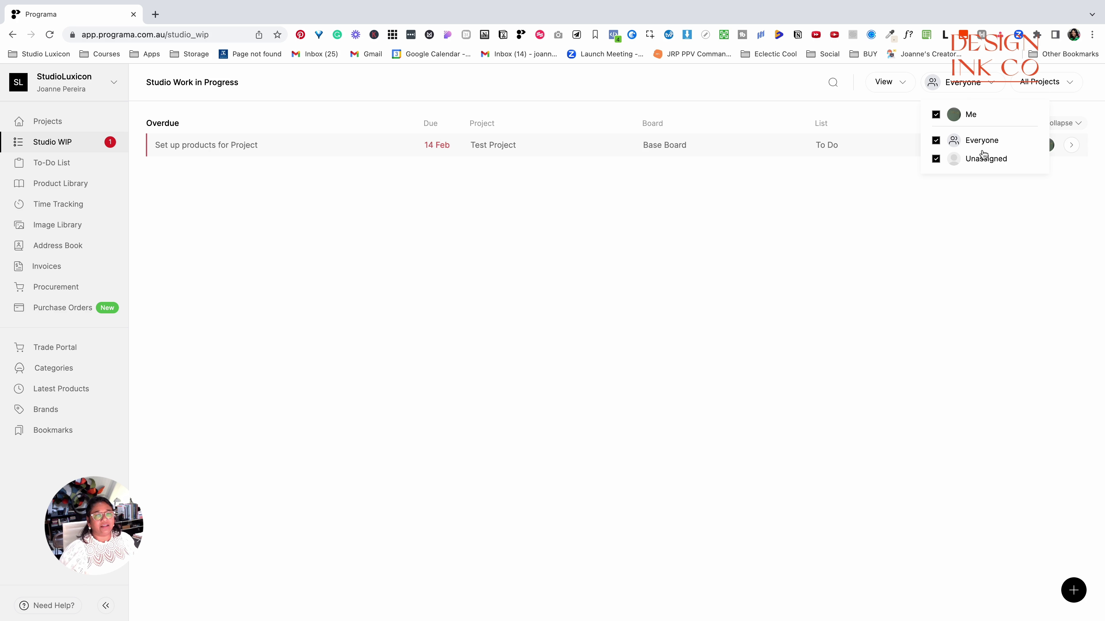
click(891, 91)
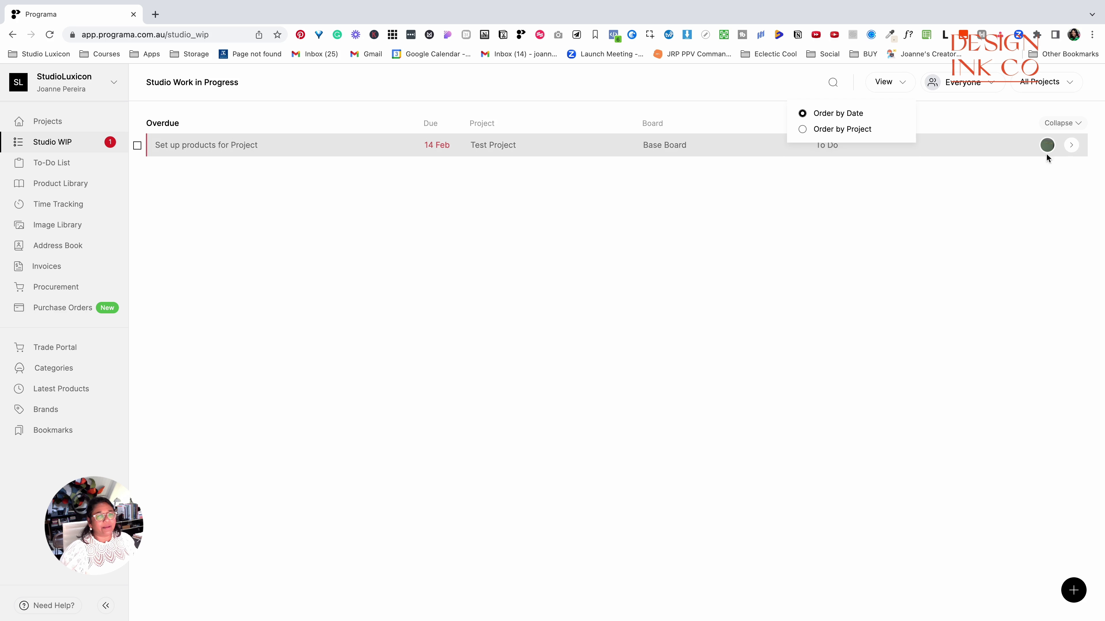
Step: Open the overdue task "Set up products for Project", review its details down to the description, and close it without saving
click(1071, 145)
scroll(927, 436, down, 3)
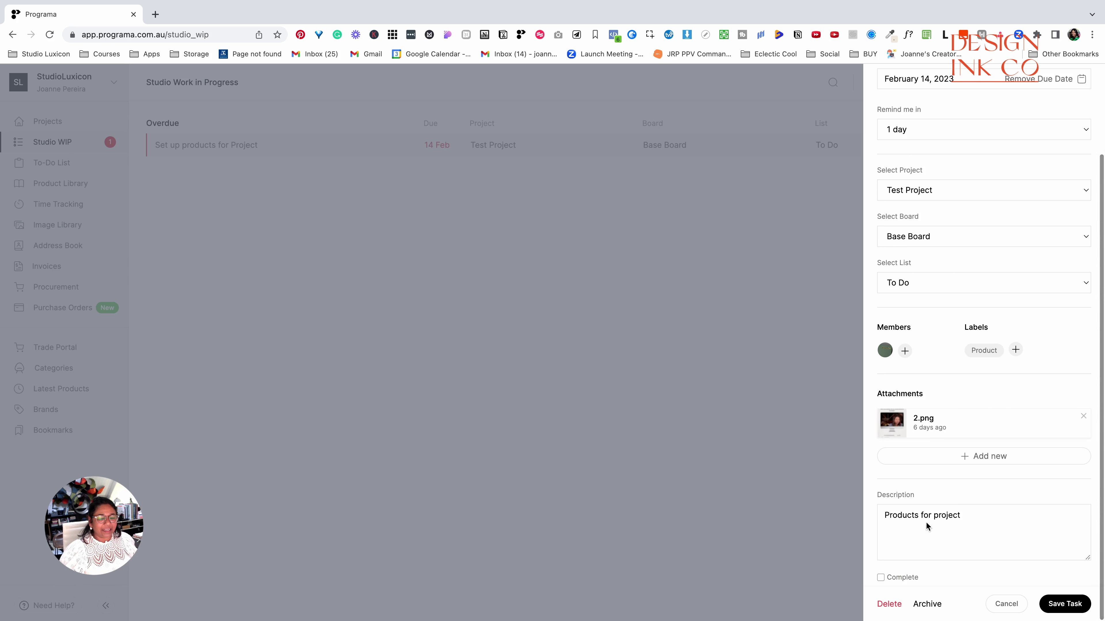
scroll(931, 331, up, 3)
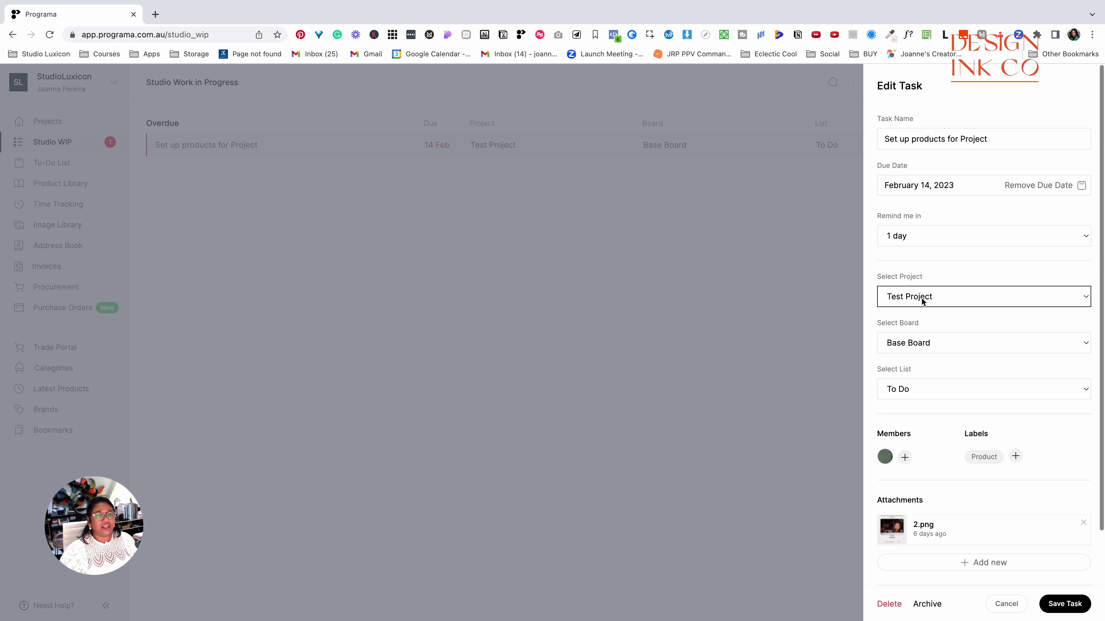
scroll(957, 526, down, 3)
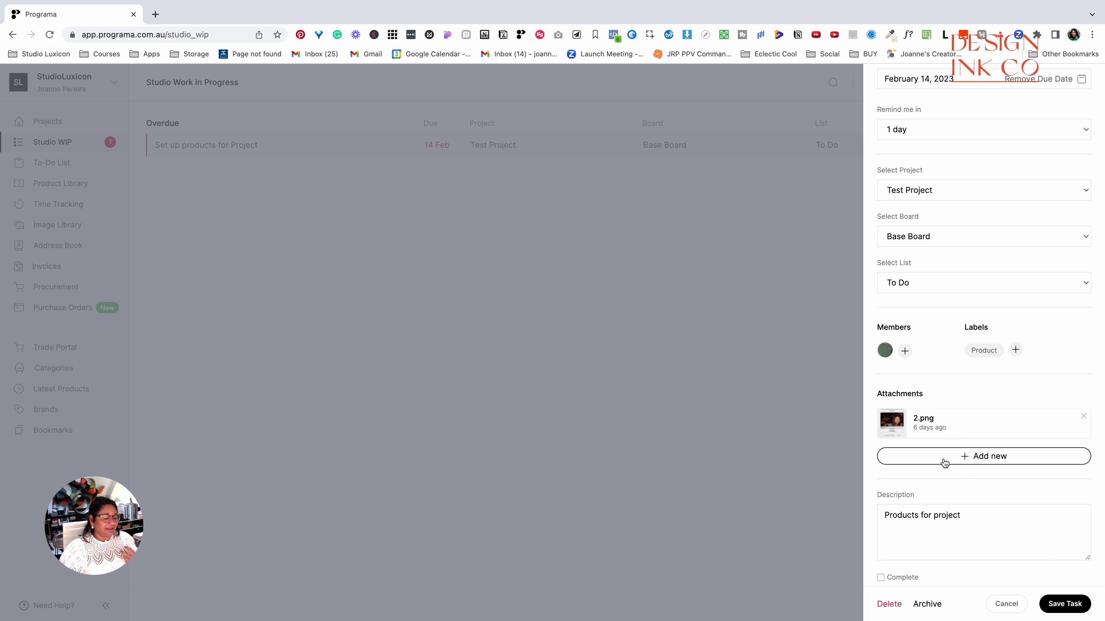
click(226, 196)
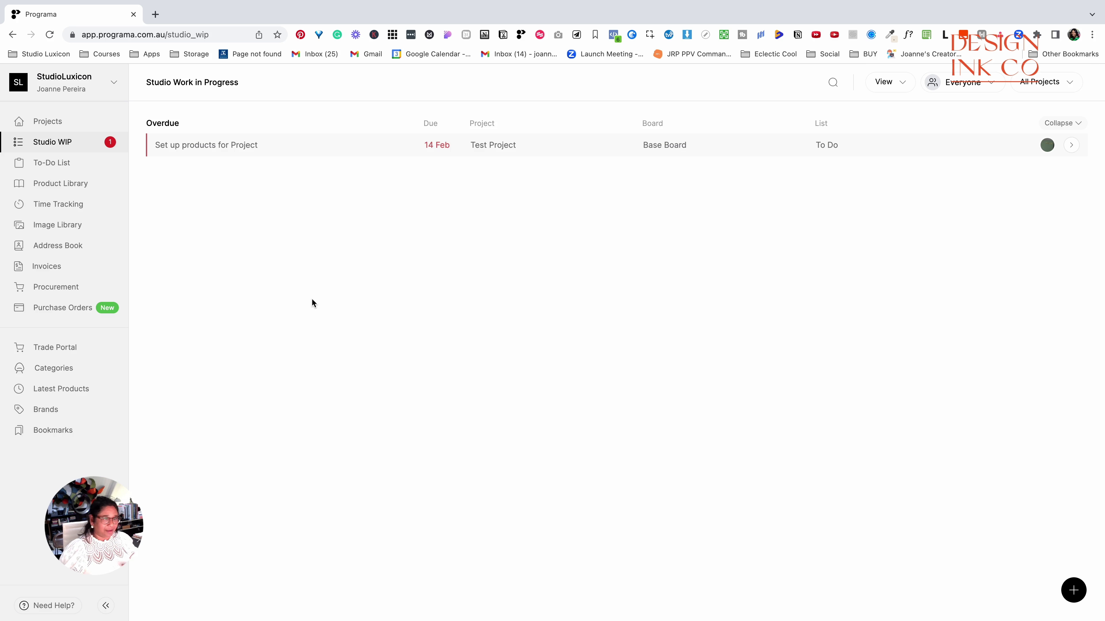
Step: Open the To-Do List and examine the tasks in the Invoices section
click(72, 173)
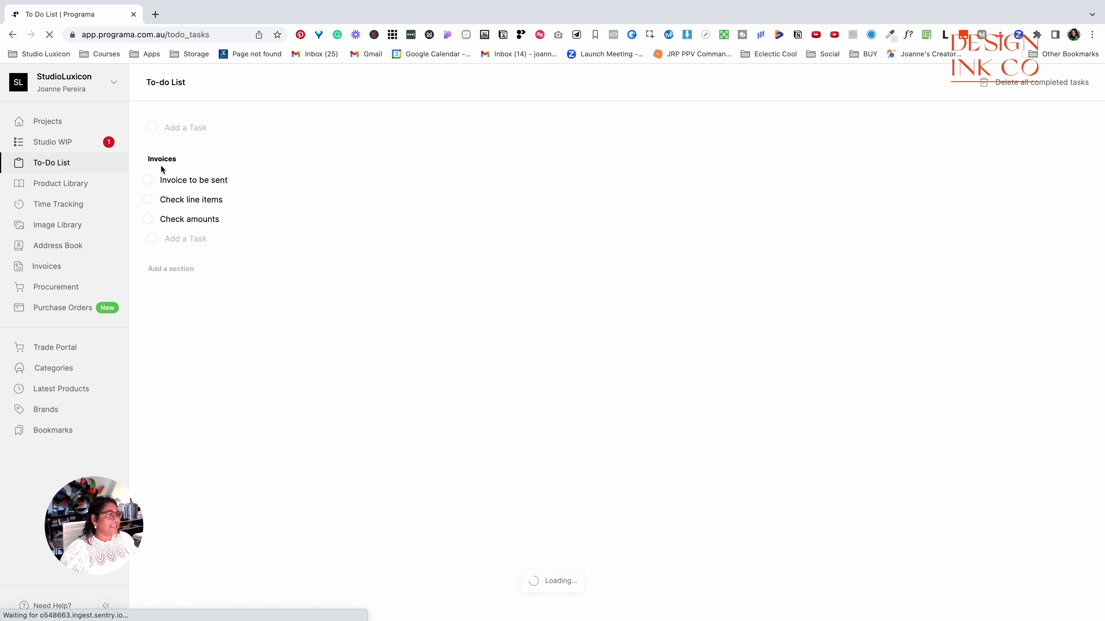
mouse_move(167, 168)
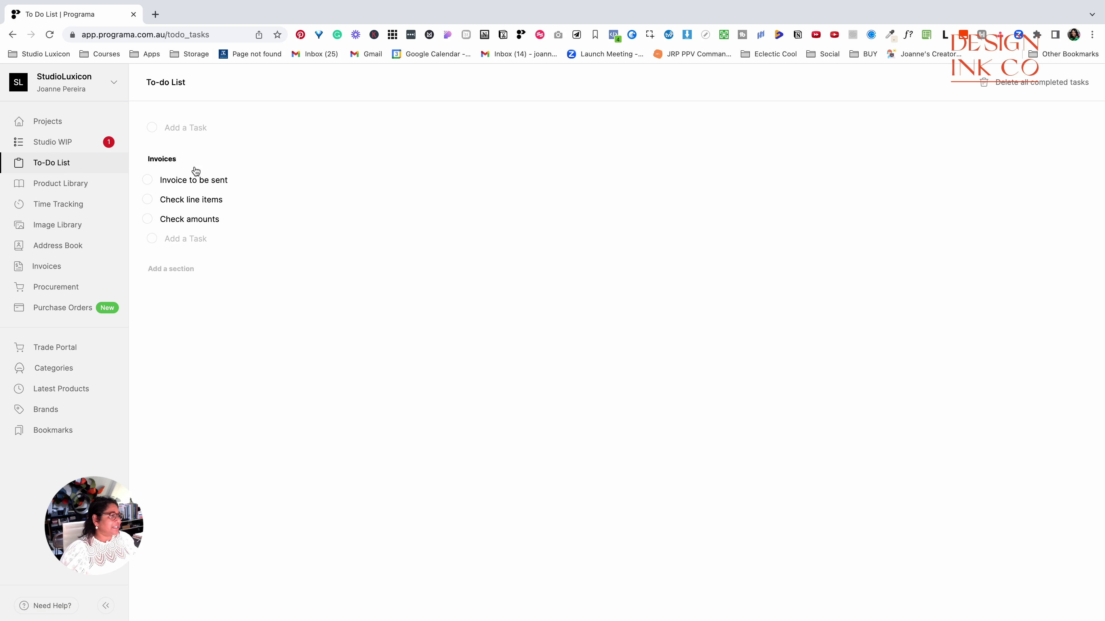
click(204, 181)
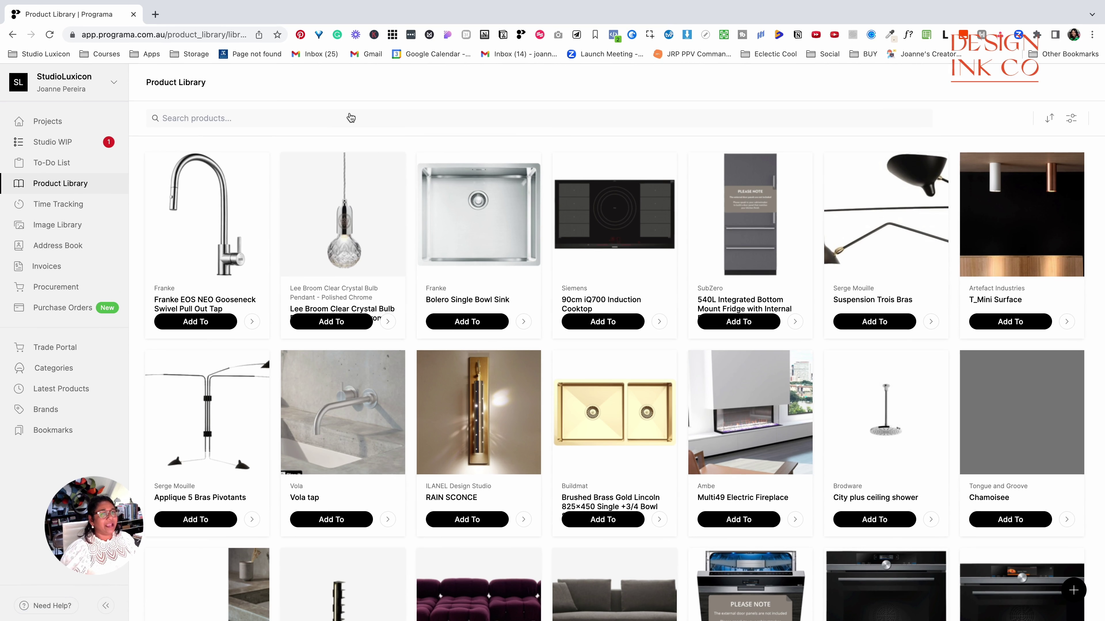
Step: Show the recent search suggestions in the Product Library and look through the products
click(335, 118)
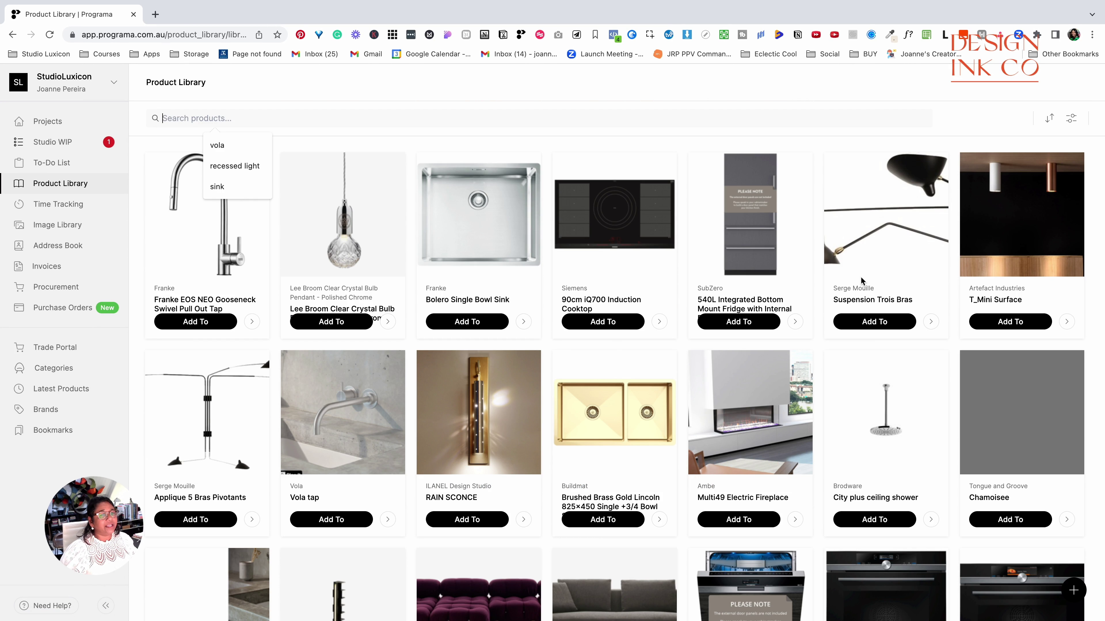
scroll(615, 416, down, 4)
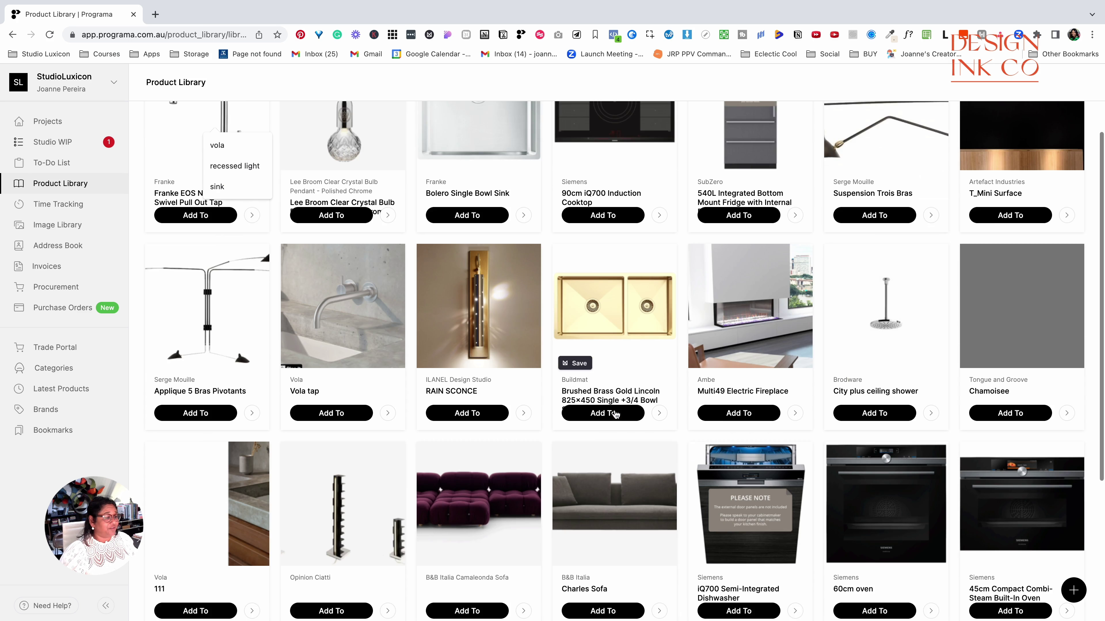
scroll(614, 409, up, 4)
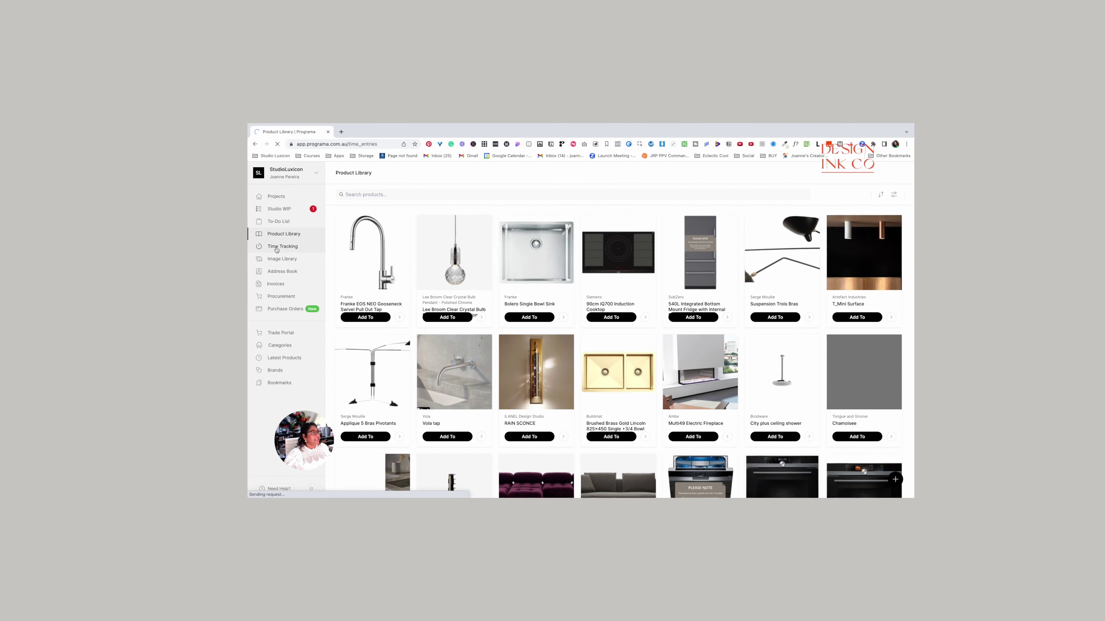
Step: Open a new time entry in Time Tracking, review its time, project, board and notes fields, and close it without saving
click(48, 208)
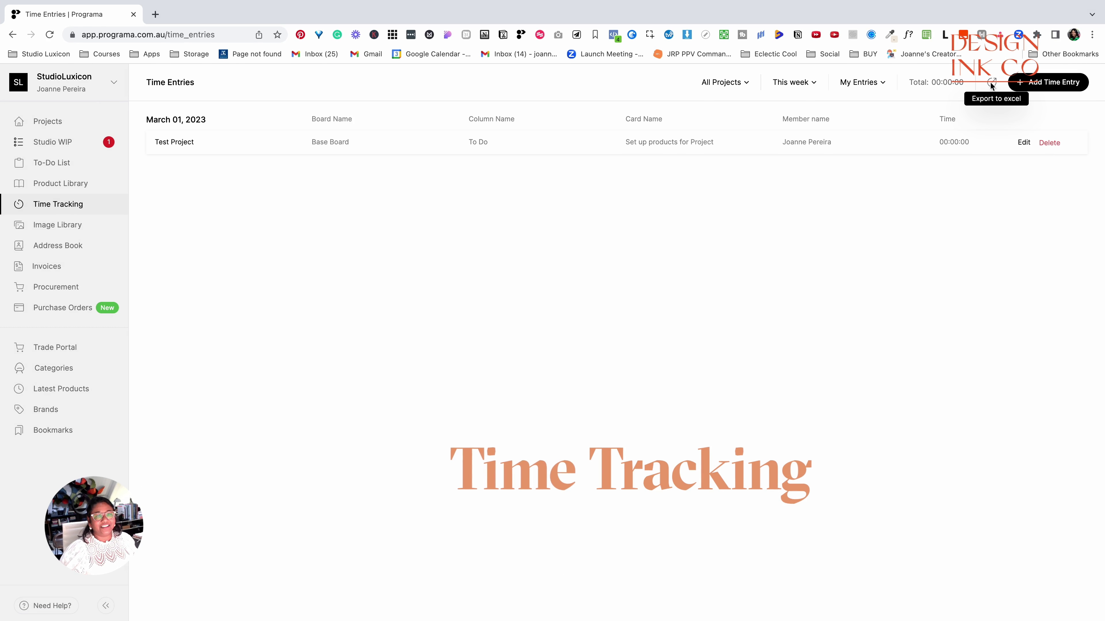
click(1025, 86)
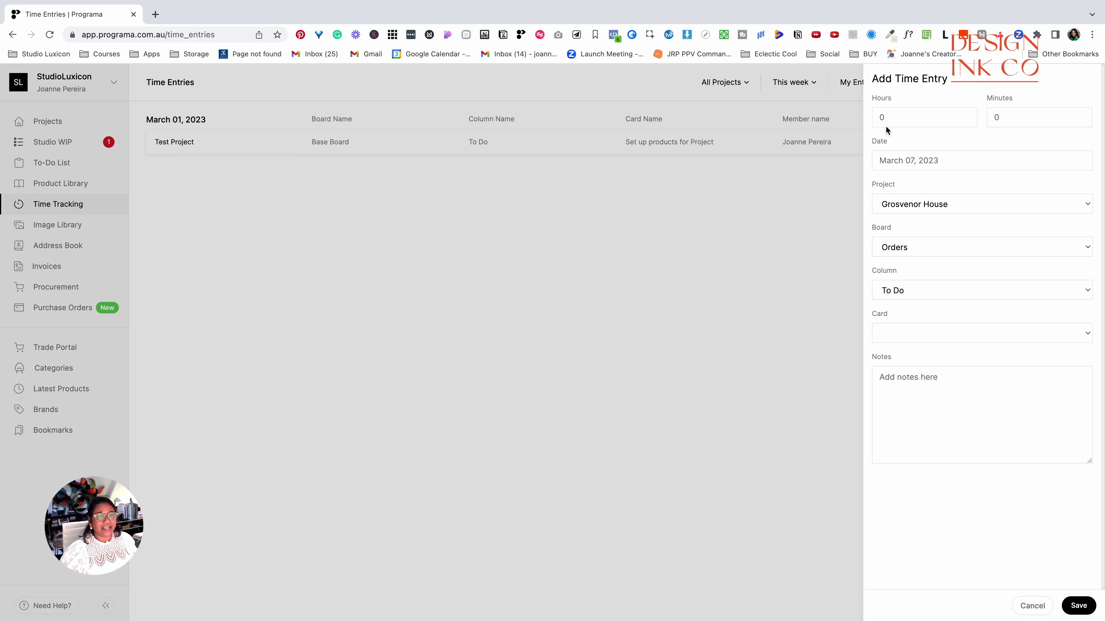
click(1014, 119)
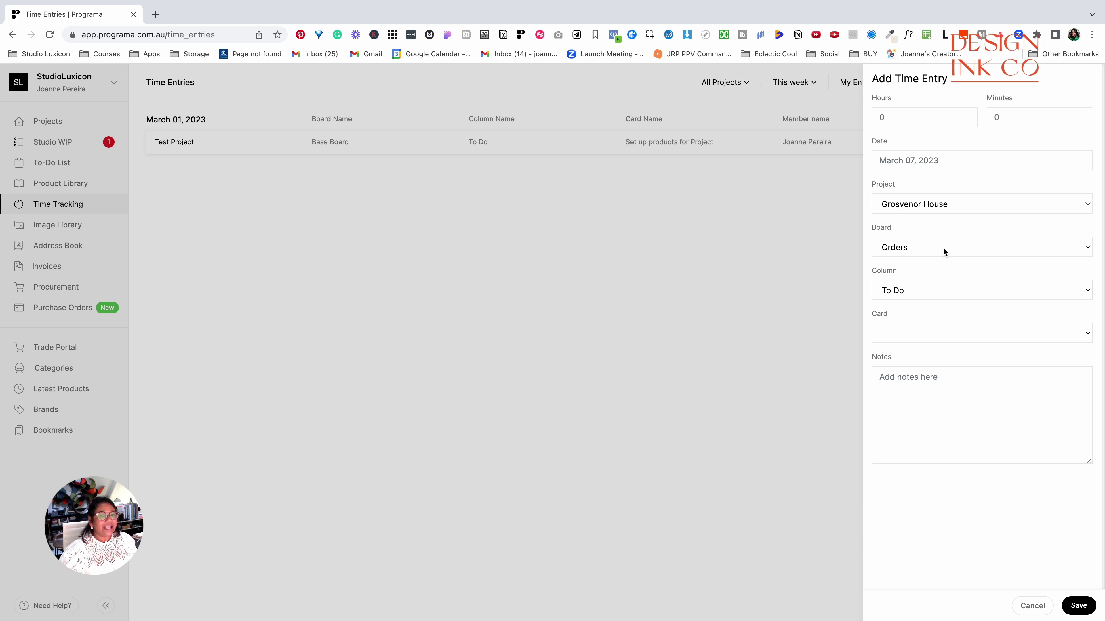
click(1025, 391)
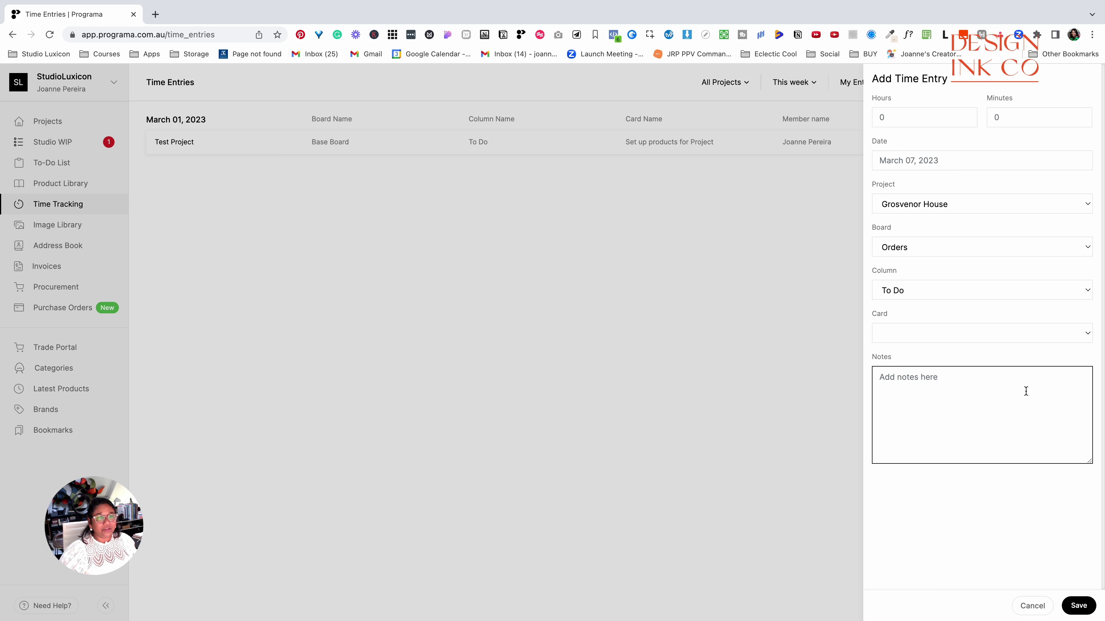
click(766, 204)
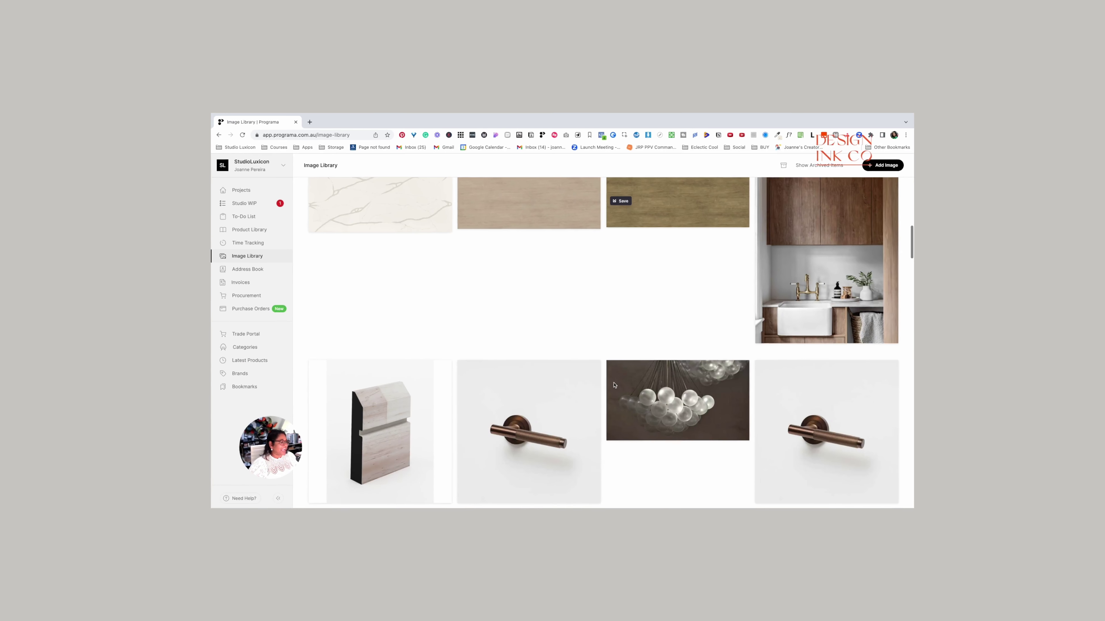
Step: Browse the Image Library and check its archived items, returning to the regular images
scroll(614, 385, down, 5)
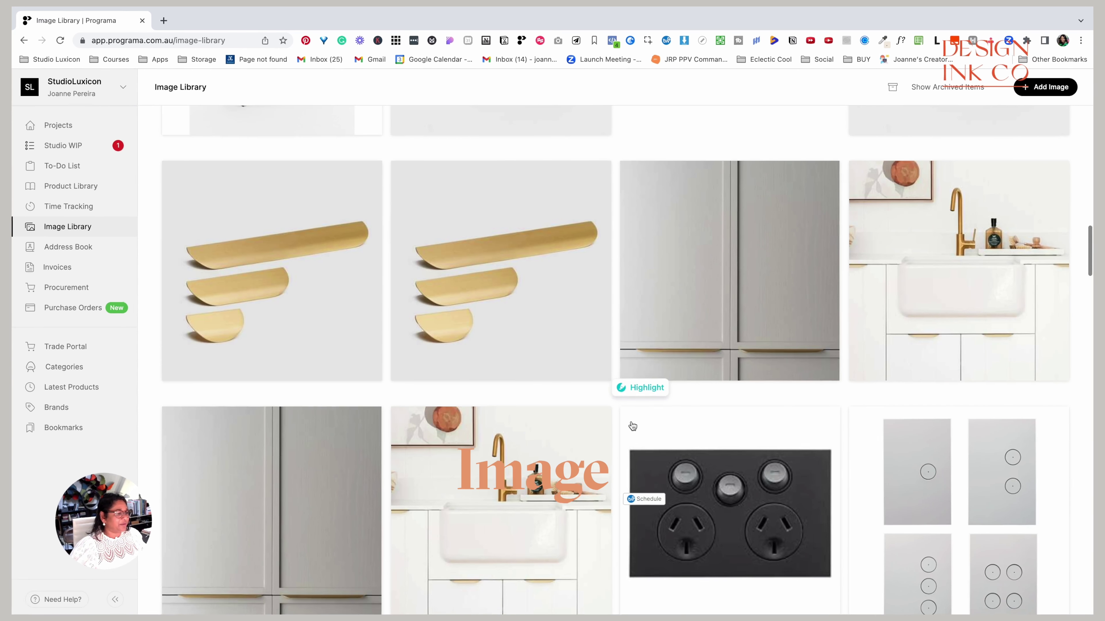
scroll(614, 384, up, 10)
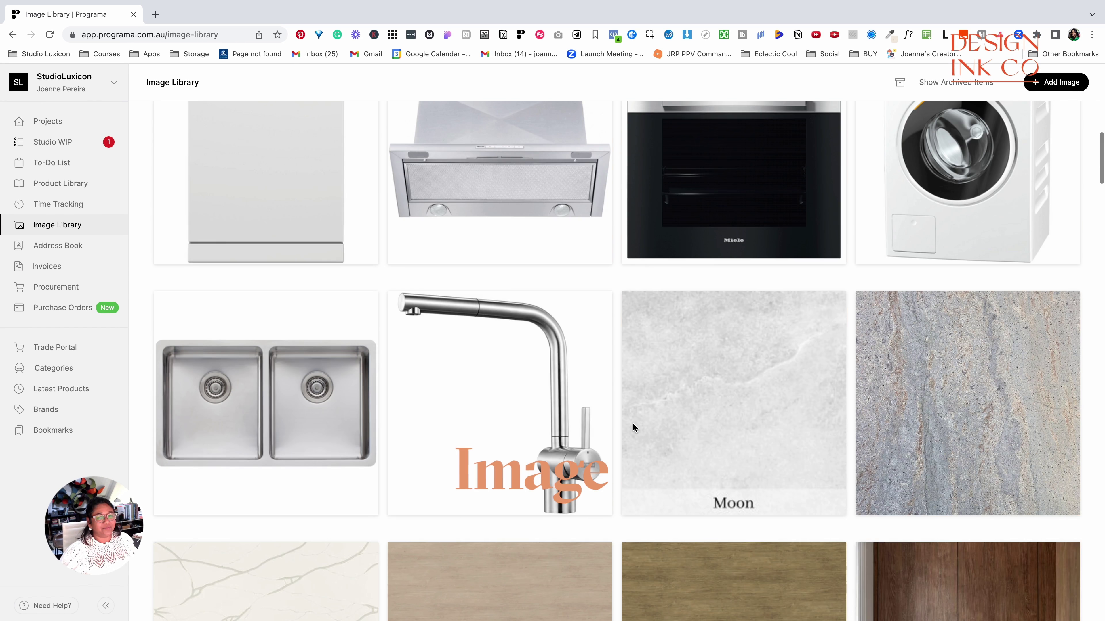
scroll(633, 425, up, 8)
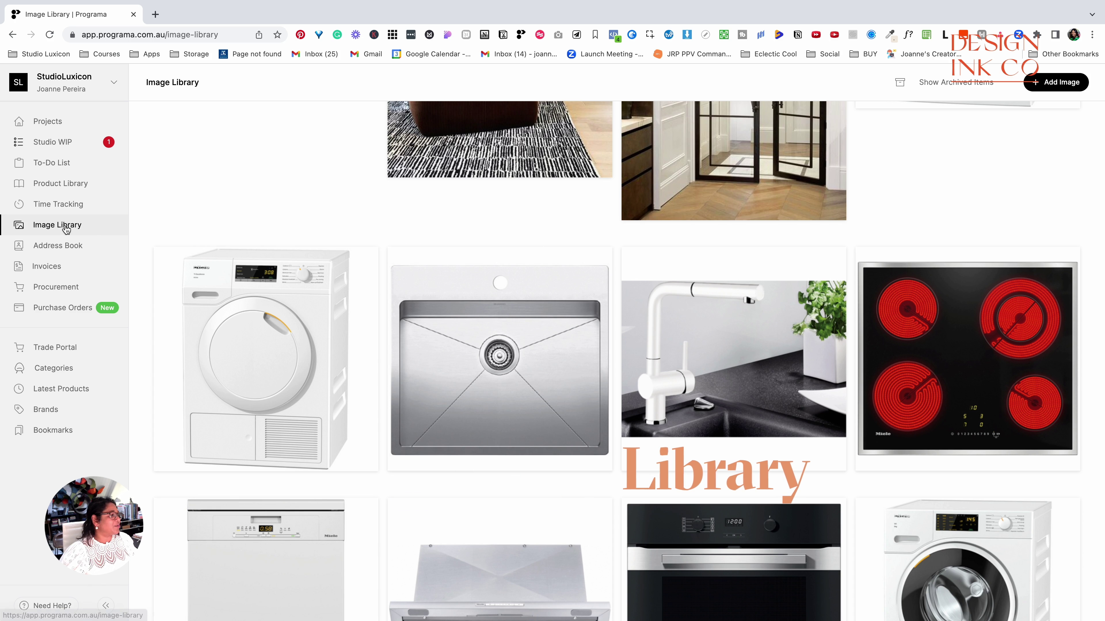
scroll(315, 136, down, 1)
click(984, 88)
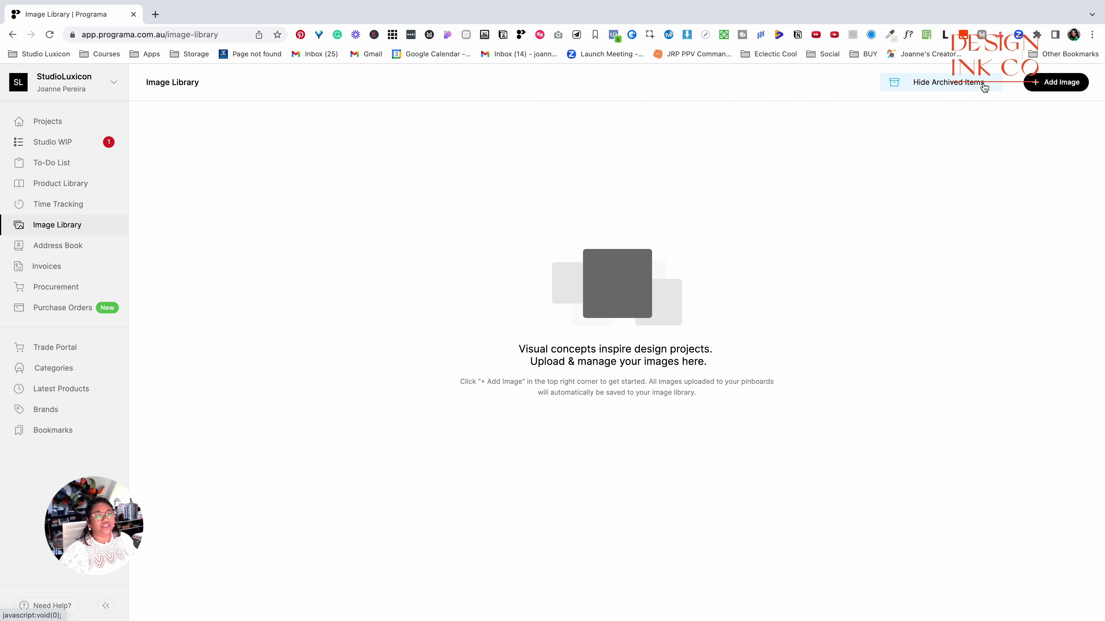
click(160, 86)
Step: Open the second brass handle image to review its note, comment and tag fields, and close it without saving
scroll(605, 429, down, 20)
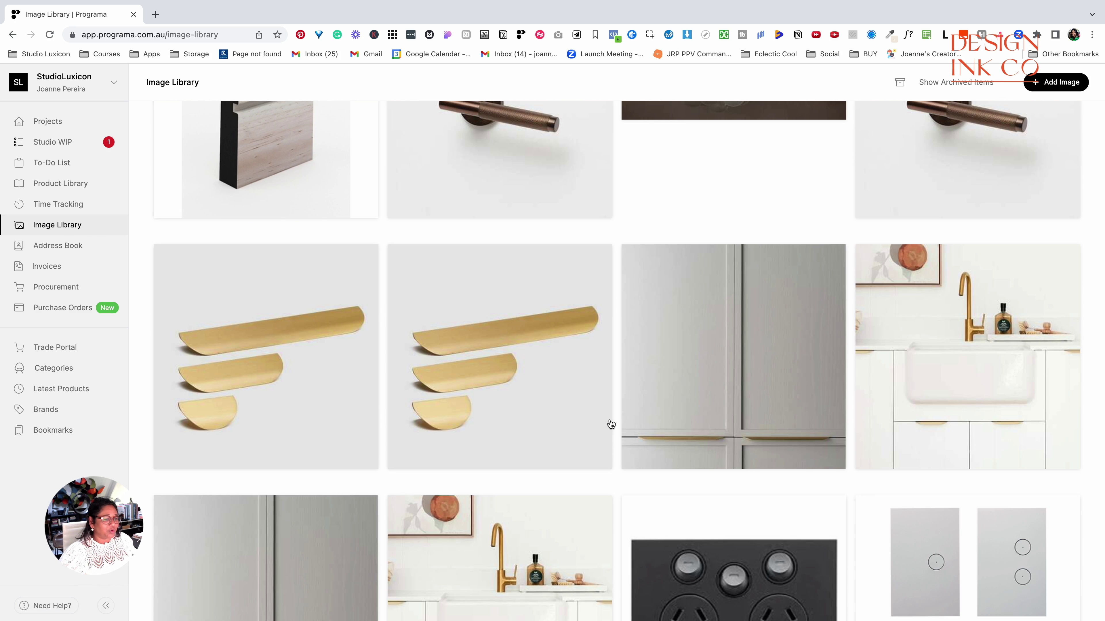
click(610, 424)
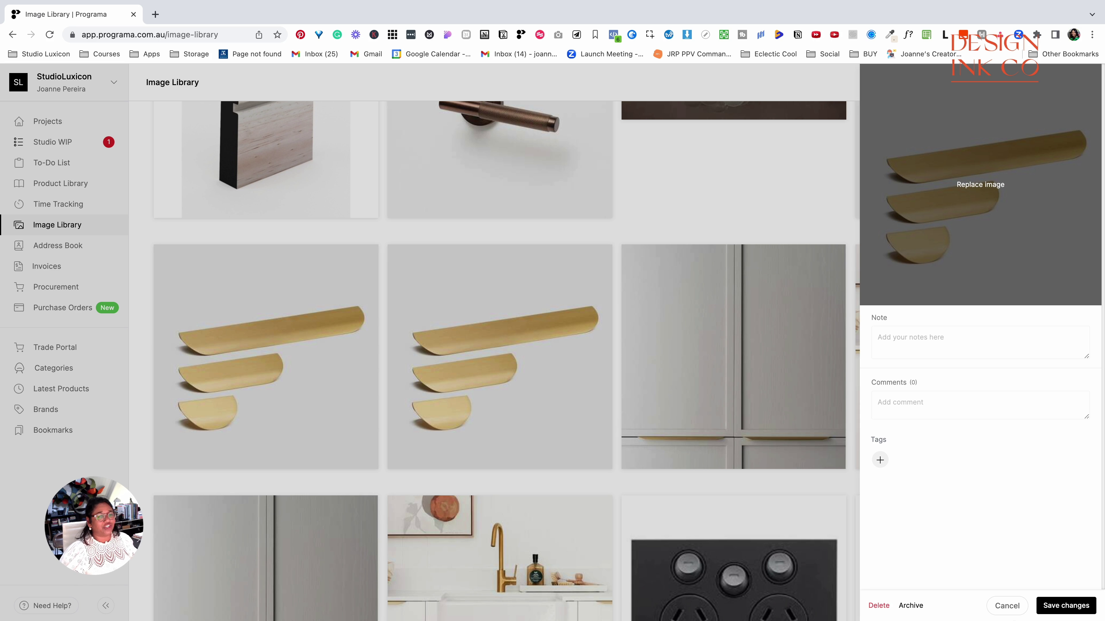
click(610, 422)
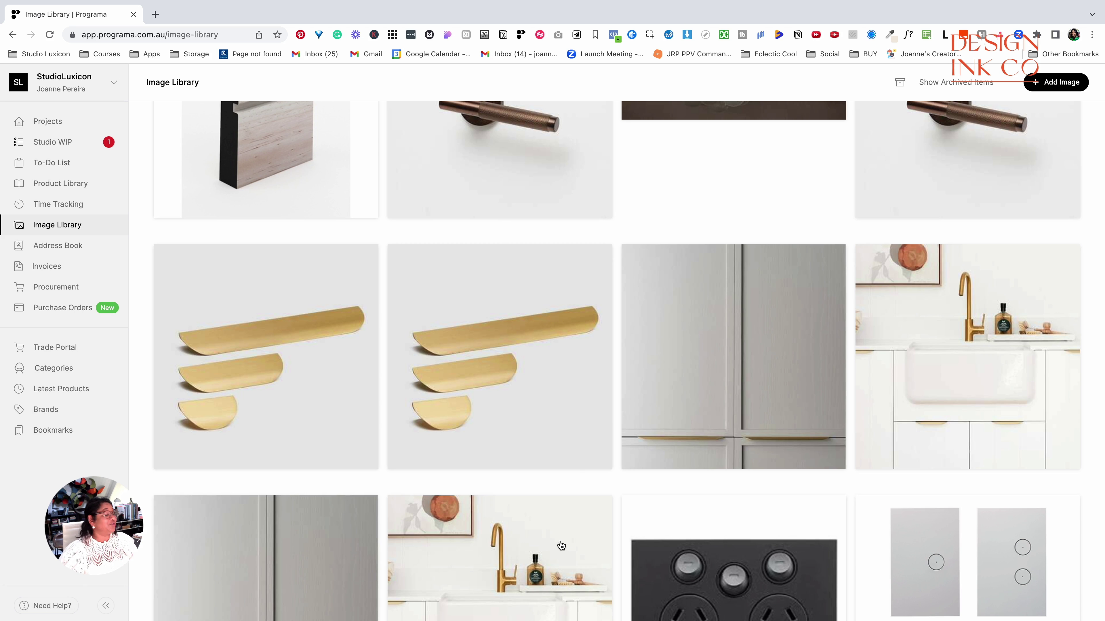
Step: Look through the Image Library from the first images down to the kitchen interiors and stone samples
scroll(541, 394, up, 20)
scroll(541, 397, up, 3)
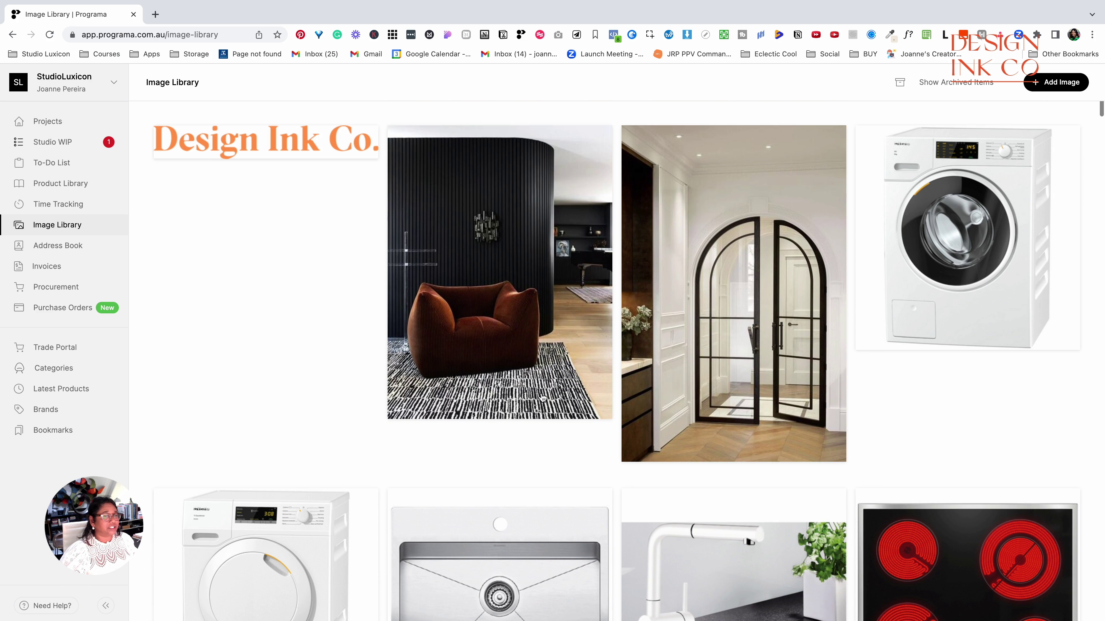
scroll(542, 397, down, 12)
scroll(542, 397, down, 15)
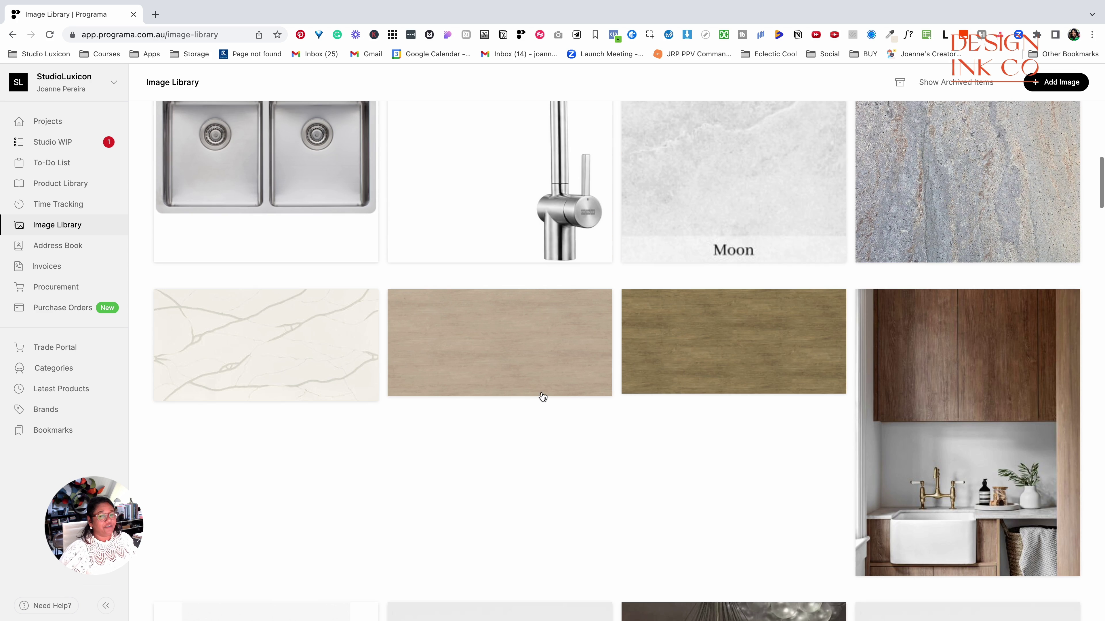
scroll(542, 392, down, 20)
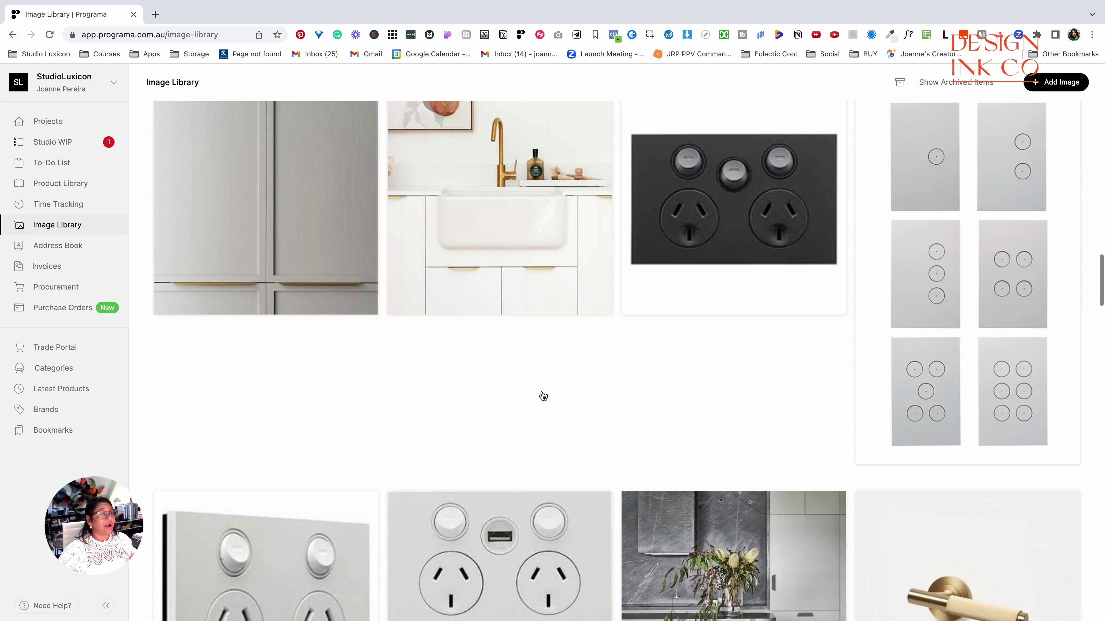
scroll(544, 395, down, 8)
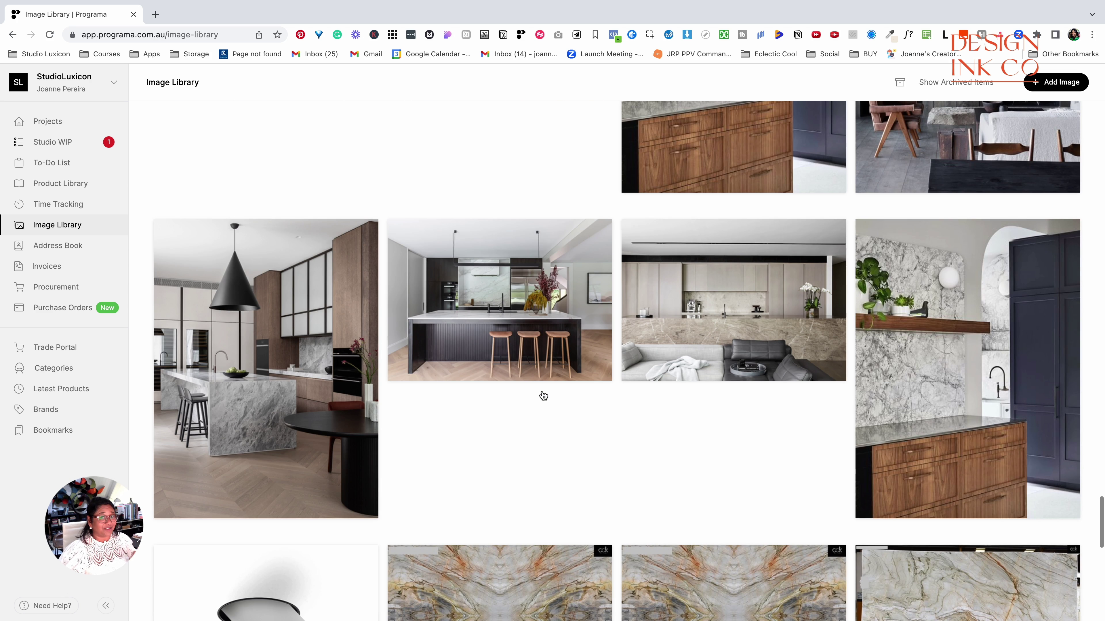
Step: Open the Address Book and look through the supplier and client contact cards
click(75, 246)
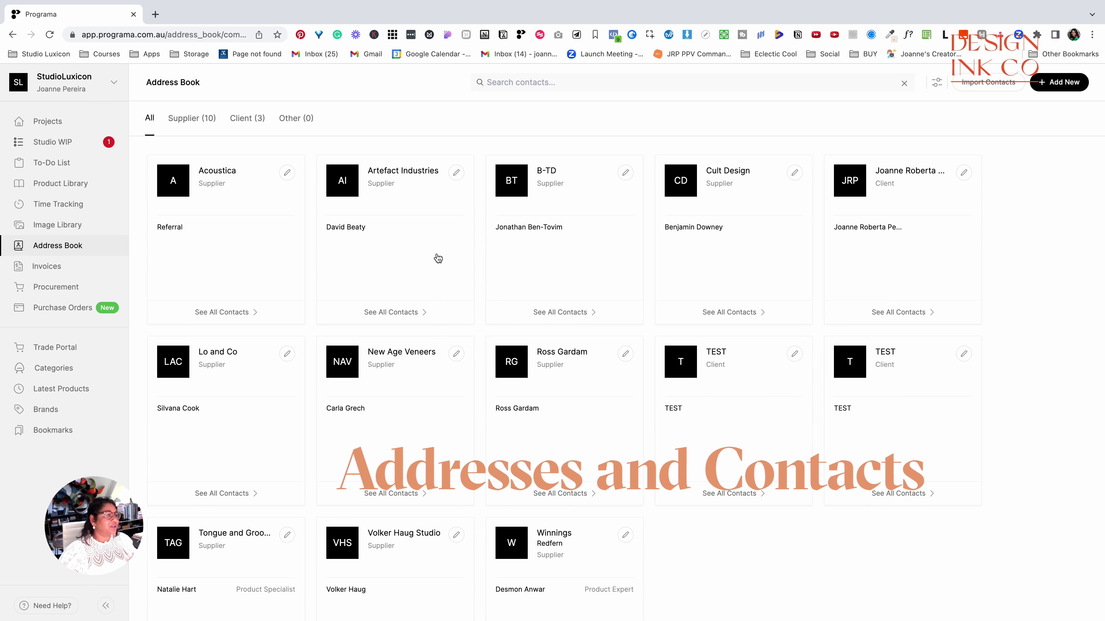
scroll(373, 510, down, 2)
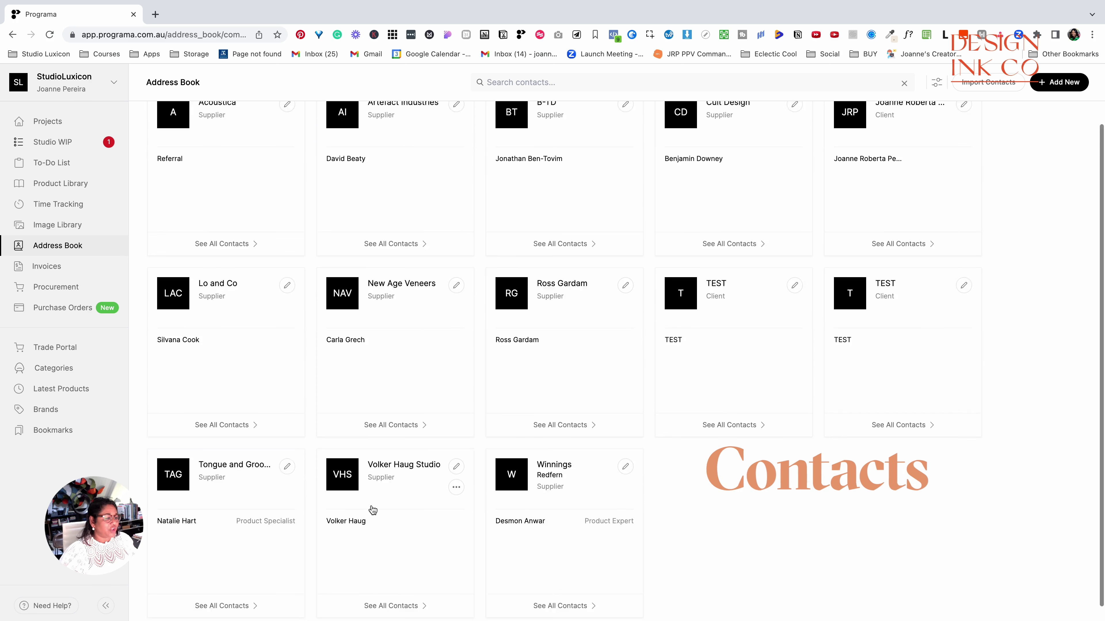
scroll(373, 510, up, 2)
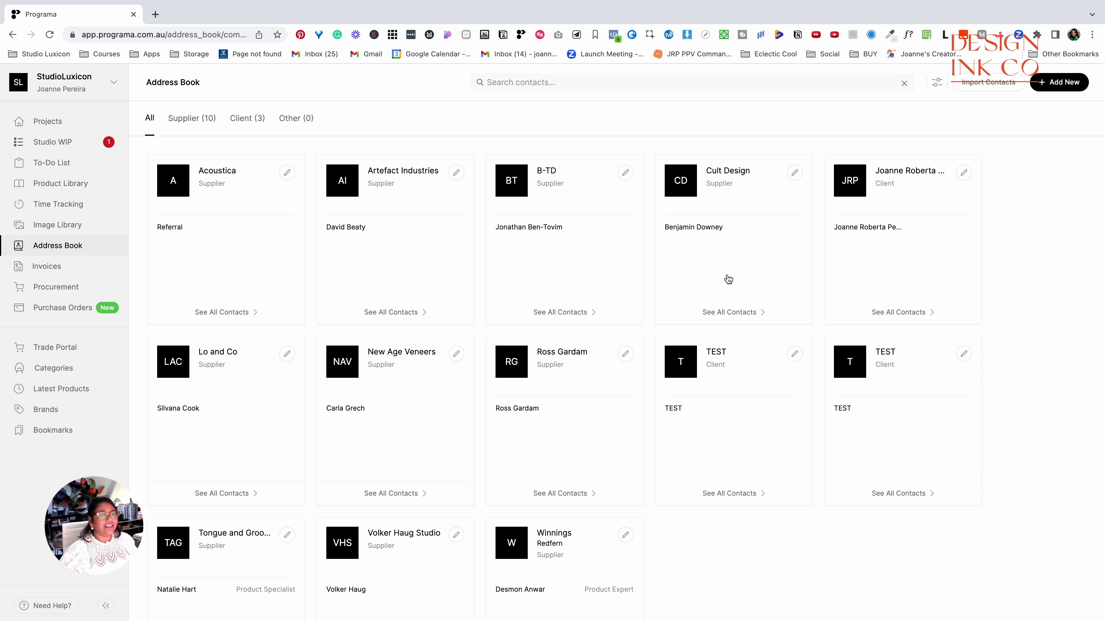
Step: Open the Cult Design supplier contact, review its company, address, note and attachment fields, and return to the Address Book
click(795, 174)
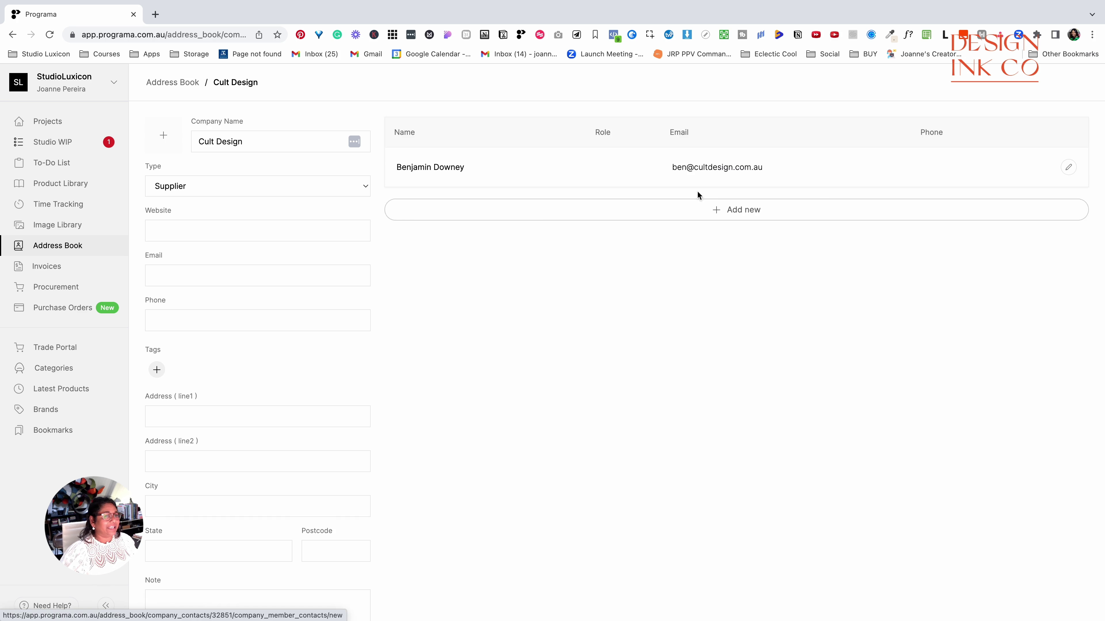
scroll(240, 427, down, 3)
click(242, 417)
scroll(242, 417, up, 3)
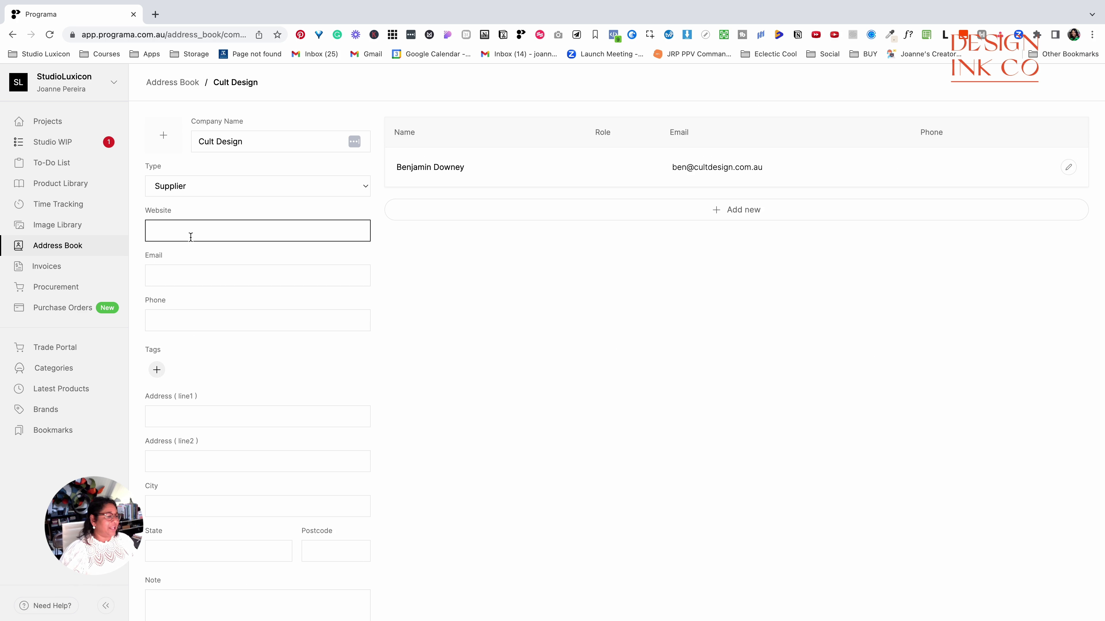
scroll(279, 491, down, 3)
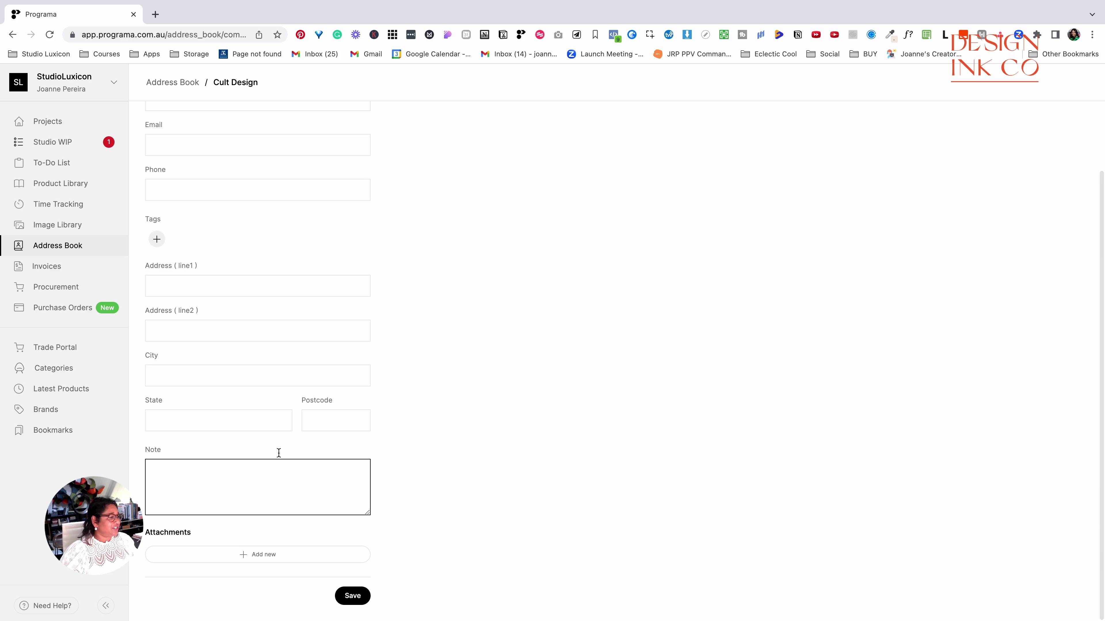
scroll(297, 584, up, 3)
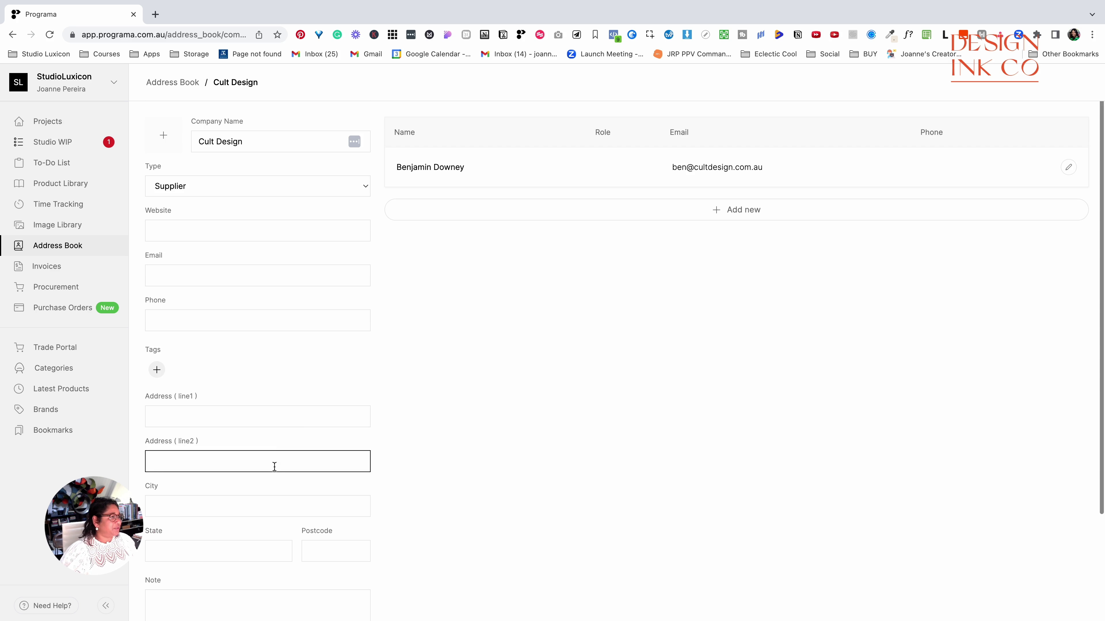
click(162, 82)
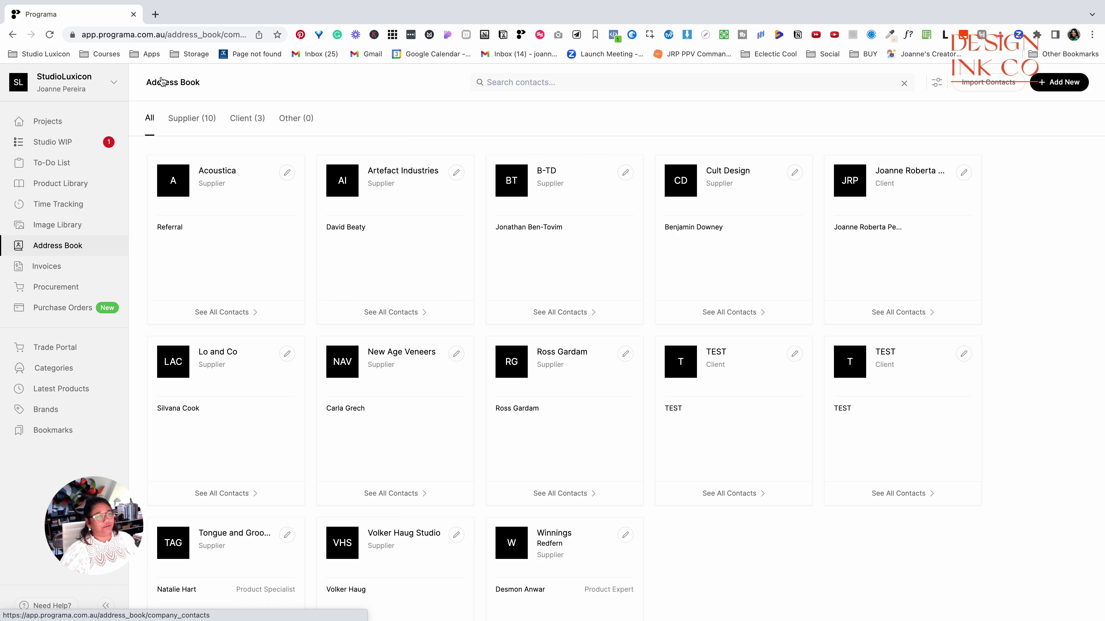
Step: Check the Address Book's contact filter, and switch to Invoices to view the first draft invoice of Test Project
click(936, 83)
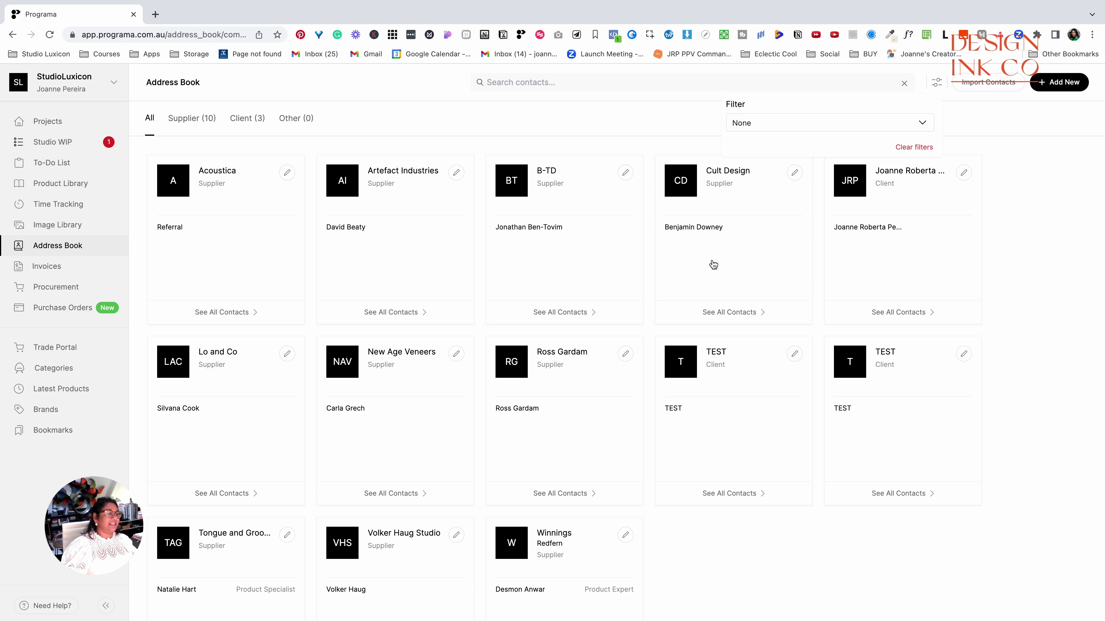
click(46, 266)
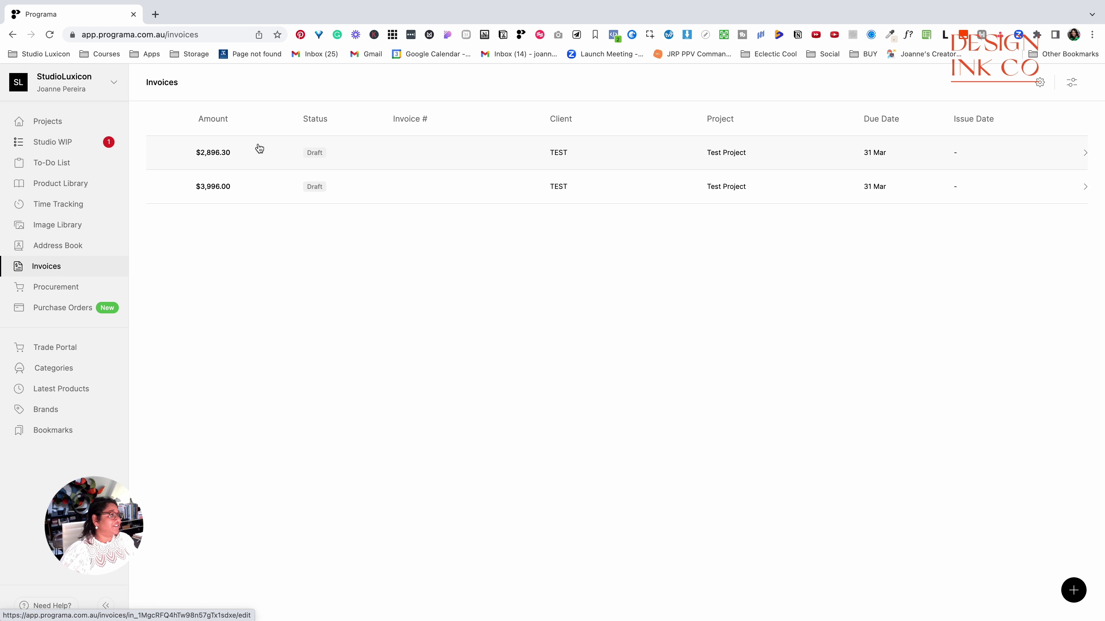
click(736, 161)
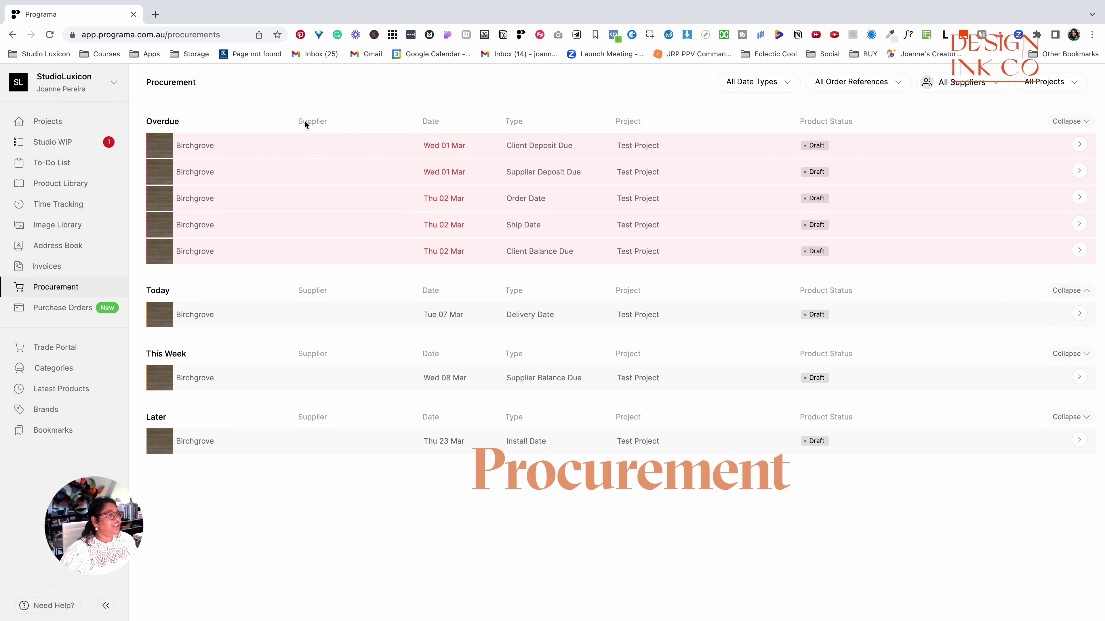
Step: Open the Birchgrove product from the overdue Procurement items to view its photos and notes
mouse_move(912, 155)
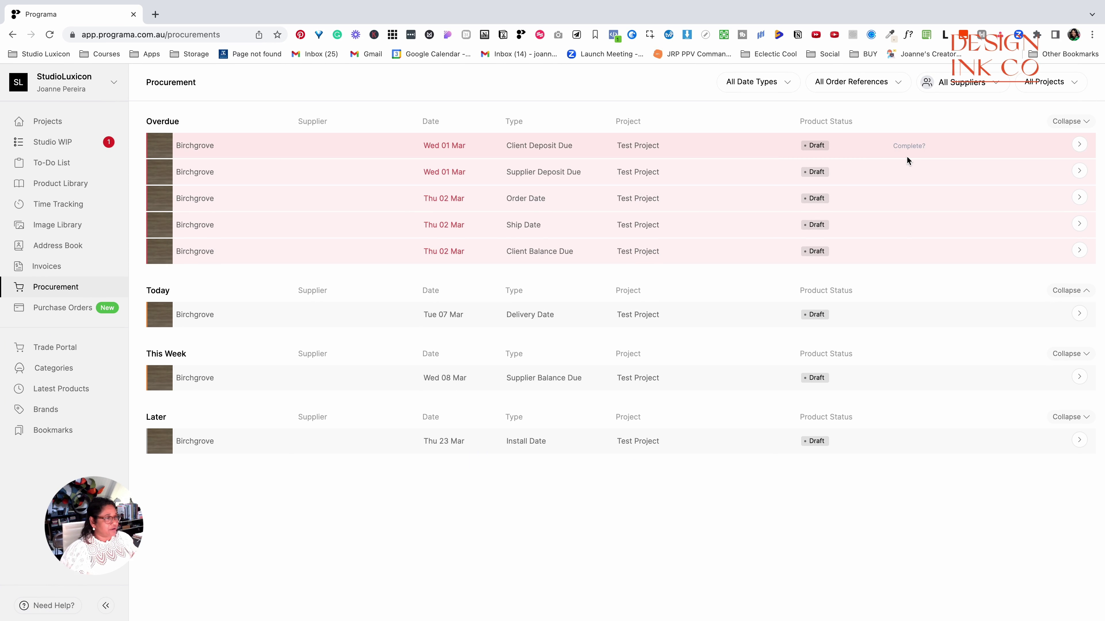
click(540, 212)
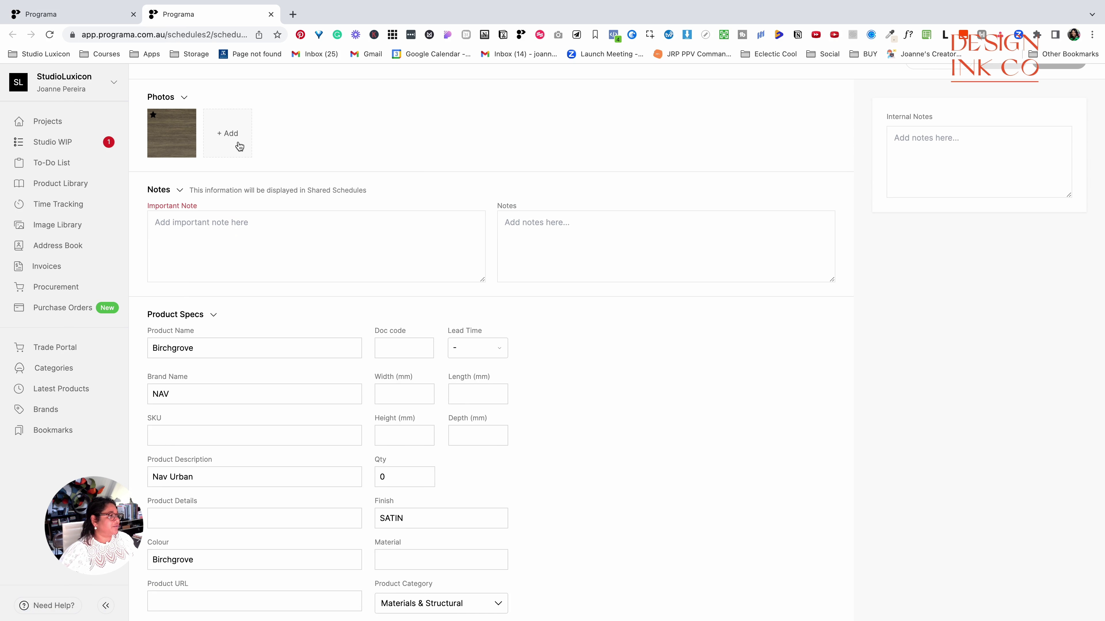
scroll(959, 481, up, 1)
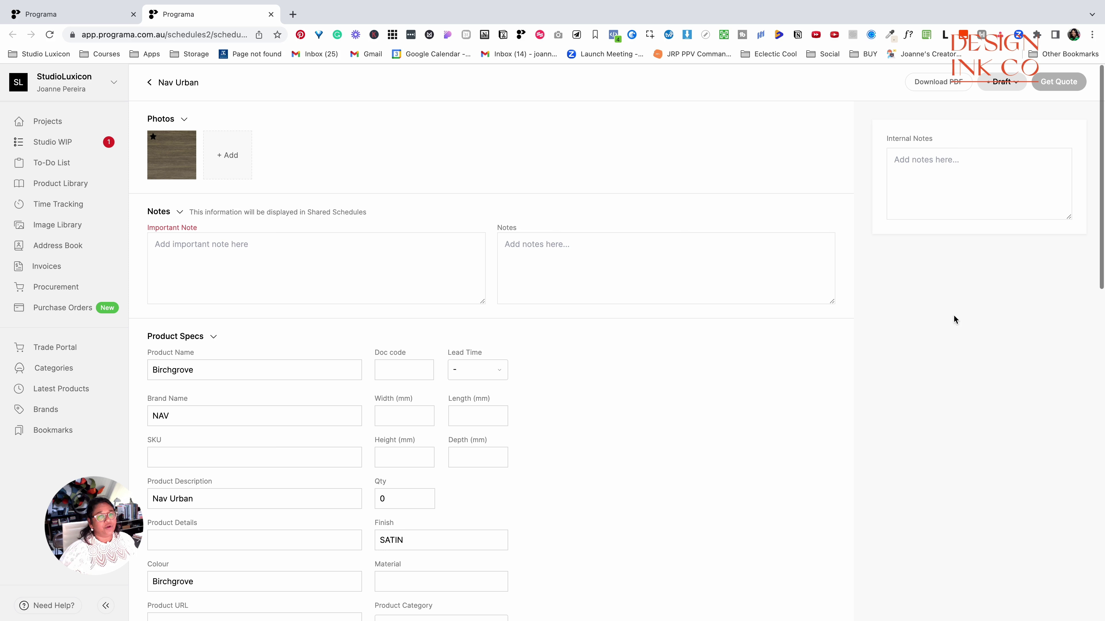
Step: Examine the Birchgrove product's specs, pricing fields, custom specs, attachments and procurement section
scroll(300, 314, down, 8)
scroll(668, 601, up, 5)
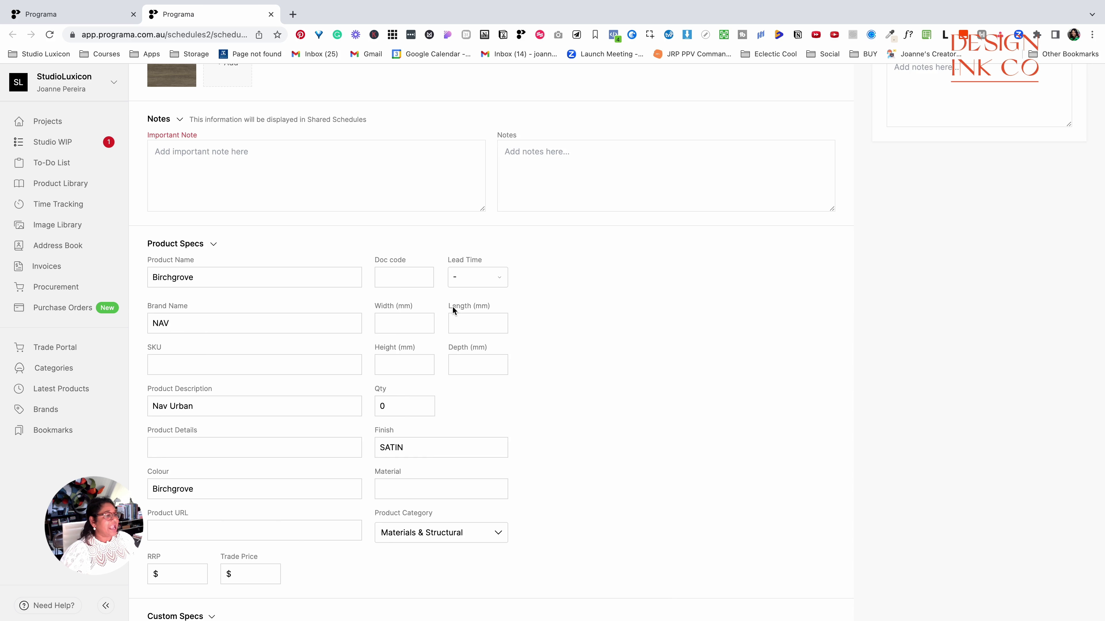
scroll(453, 310, down, 2)
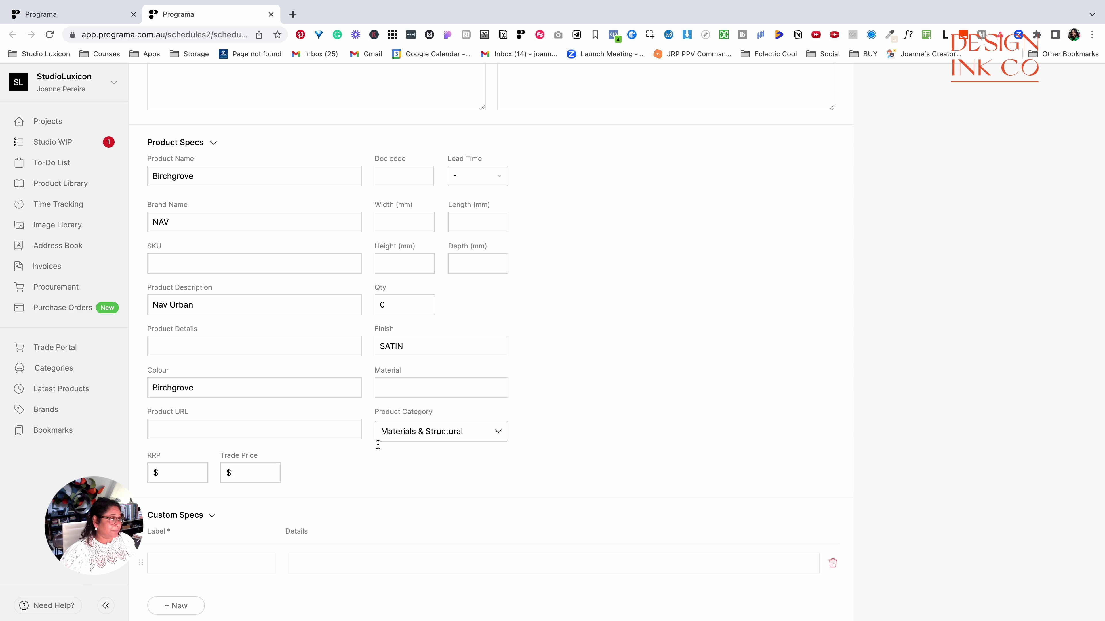
scroll(407, 454, up, 2)
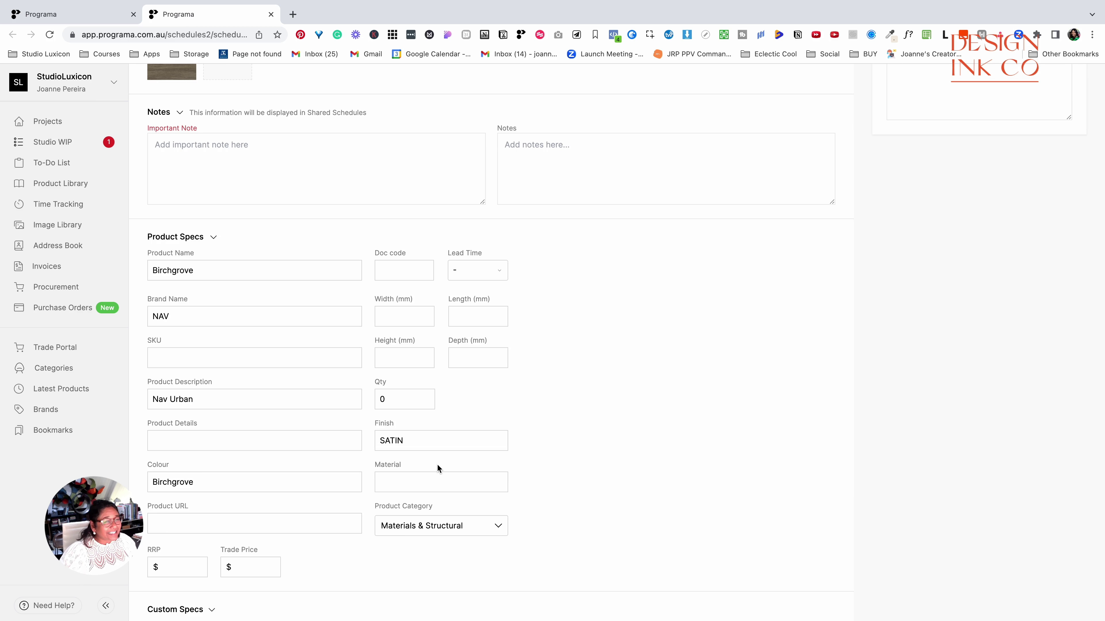
scroll(438, 468, down, 5)
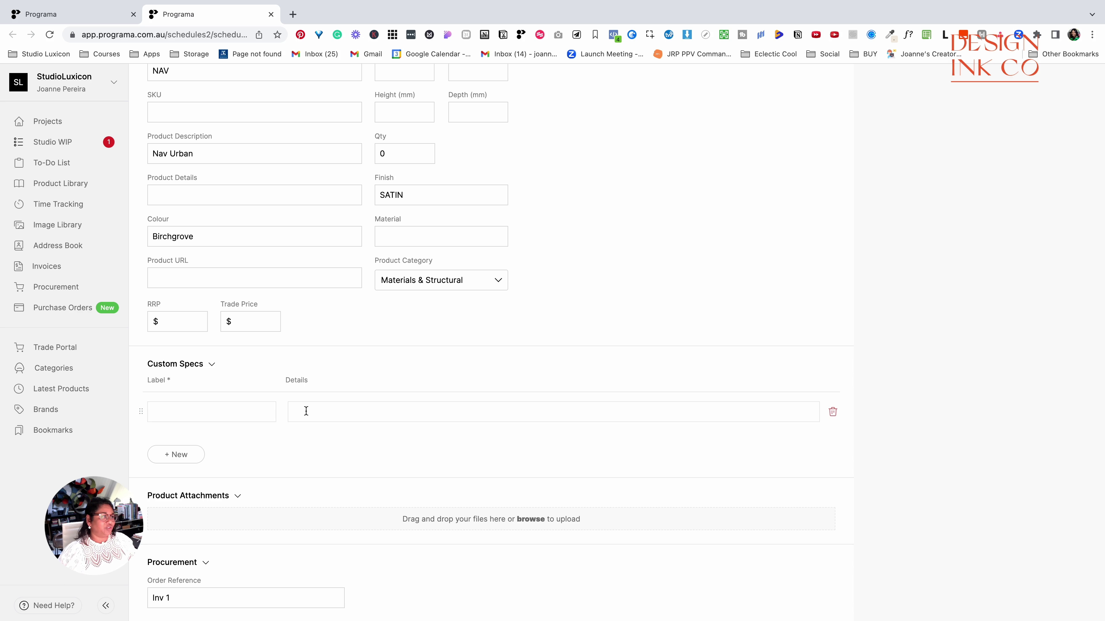
scroll(365, 419, up, 3)
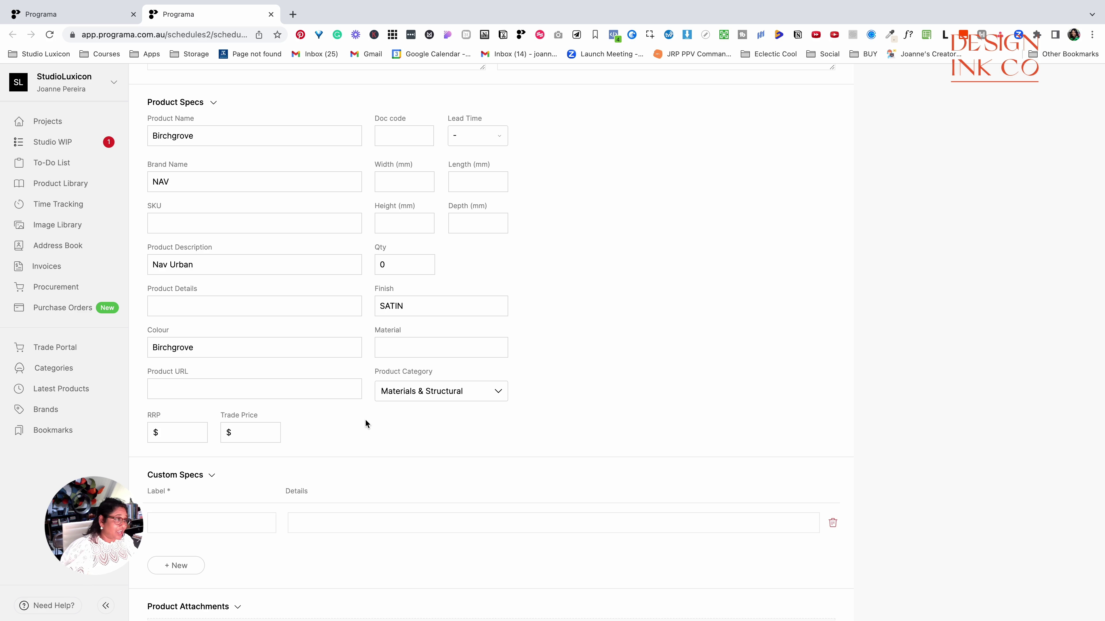
scroll(363, 420, down, 3)
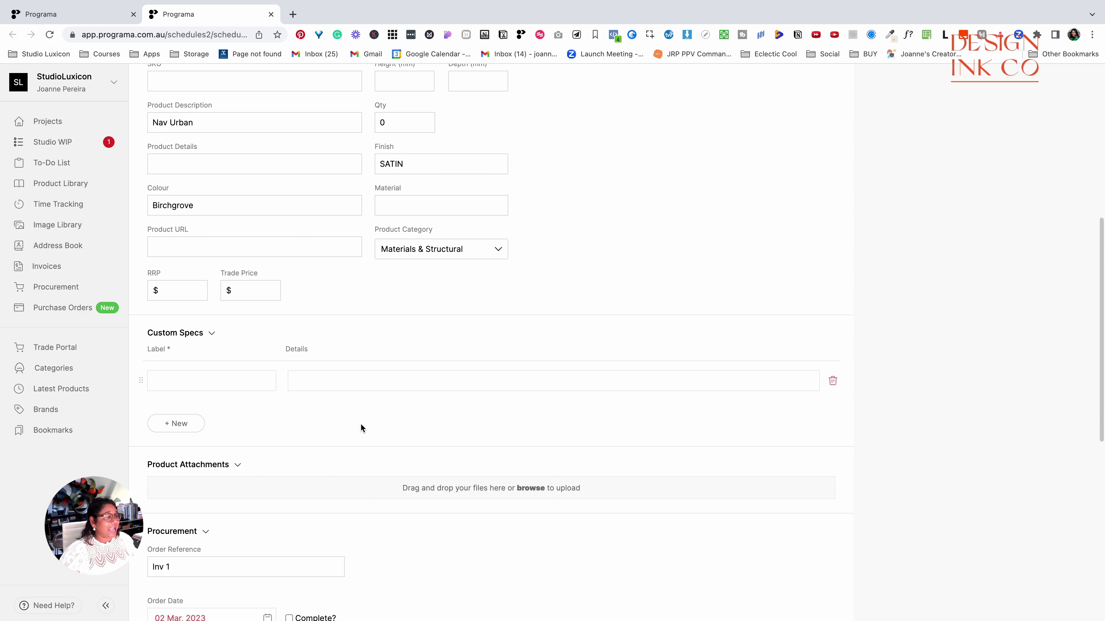
scroll(360, 424, up, 2)
click(160, 380)
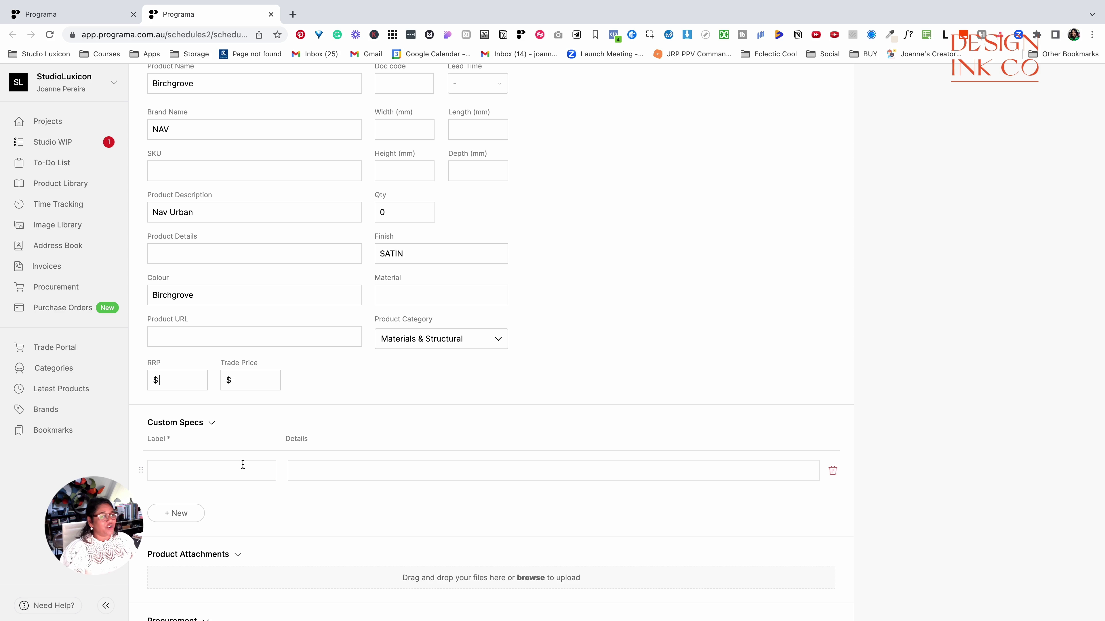
Step: Start a new purchase order for Test Project using the Base schedule-Materials and Finishes schedule
click(50, 312)
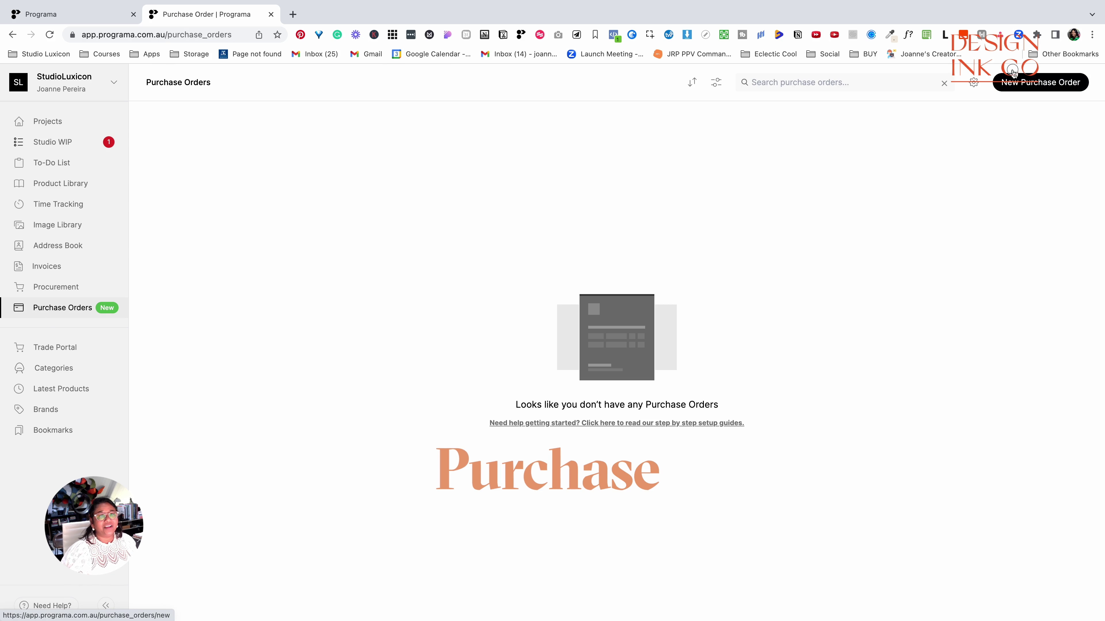
click(1014, 87)
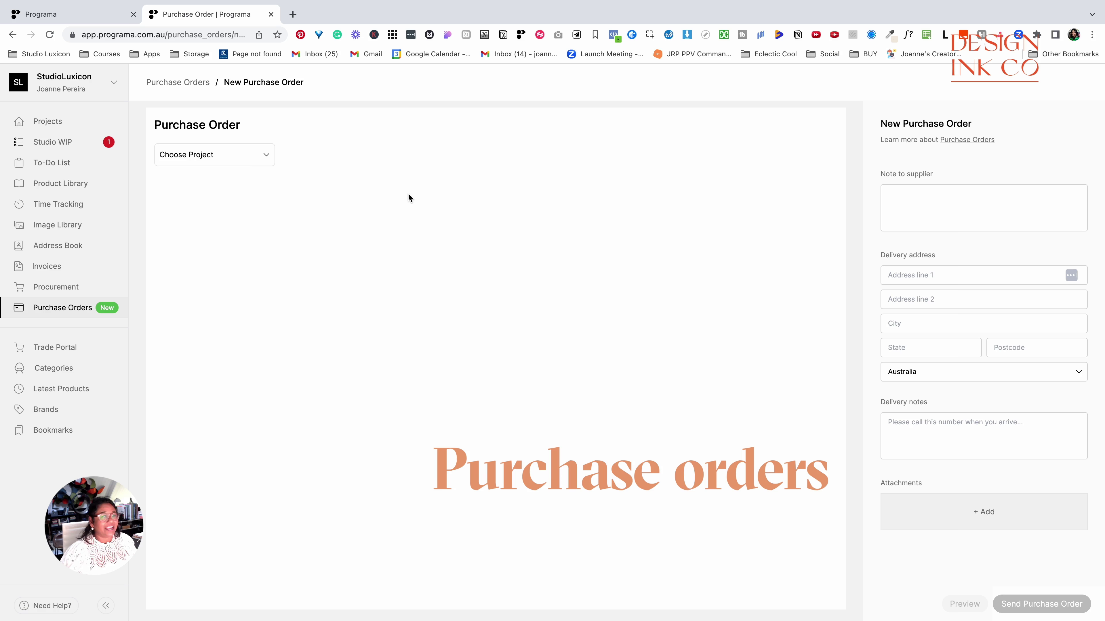
click(241, 158)
click(209, 205)
click(348, 157)
click(361, 170)
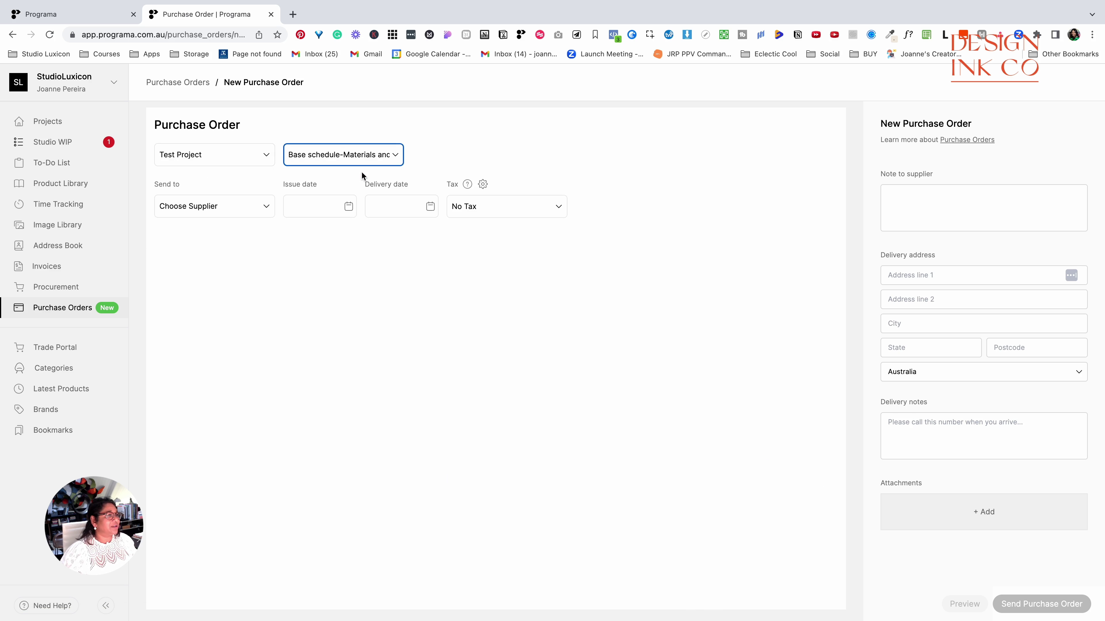
Step: Try to choose a supplier for the purchase order, and set the issue date to 07 Mar, 2023
click(239, 207)
click(329, 206)
click(352, 291)
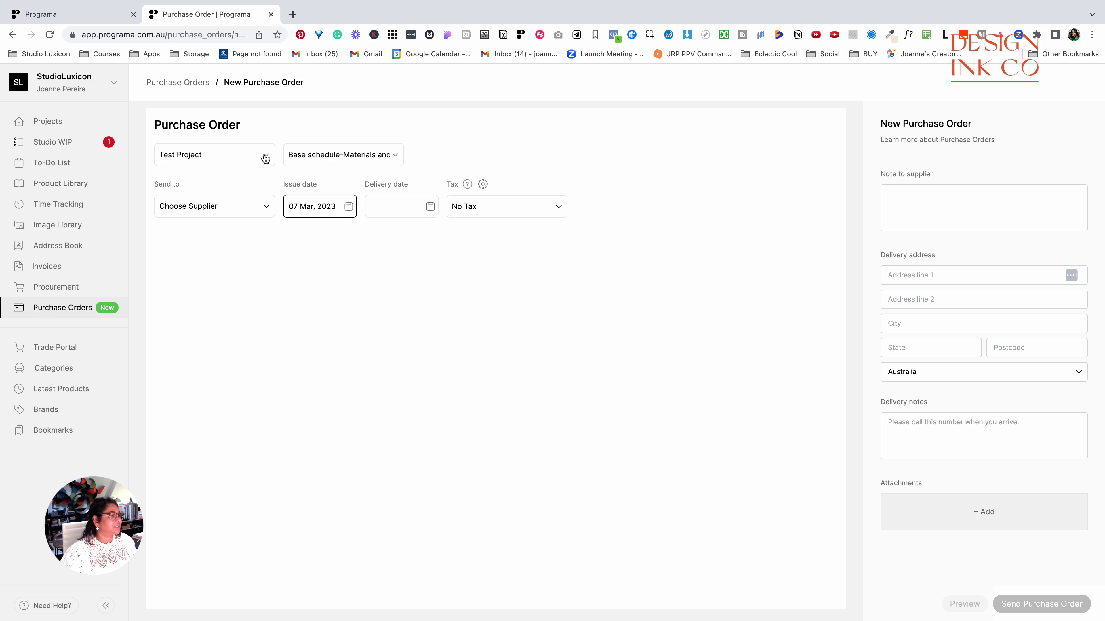
Step: Try other Test Project schedules on the purchase order, return to Base schedule-Materials and Finishes, and retry choosing a supplier
click(266, 157)
click(228, 151)
click(322, 153)
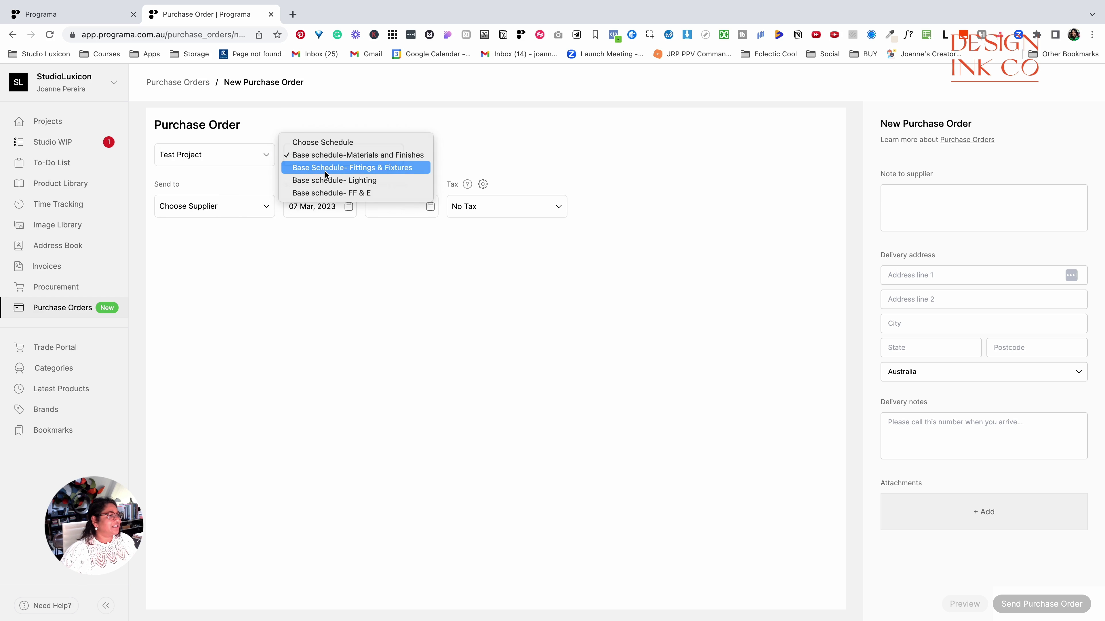
click(325, 173)
click(326, 158)
click(328, 177)
click(335, 155)
click(331, 139)
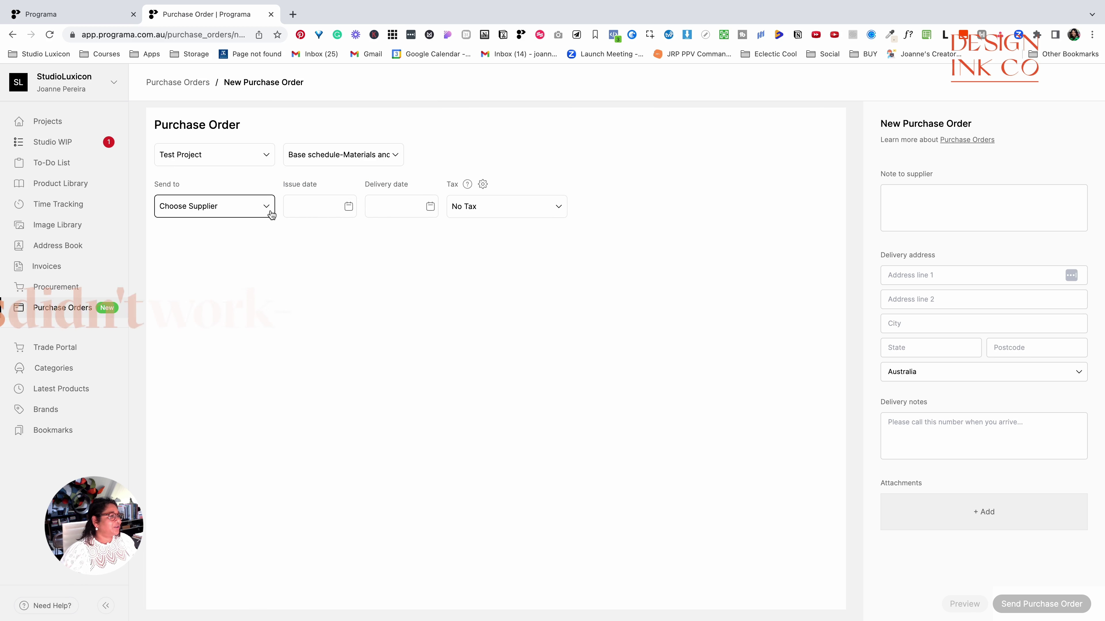
click(271, 213)
click(279, 218)
Step: Switch the purchase order to John Street with its Materials & Finishes schedule, and try to choose a supplier
click(204, 155)
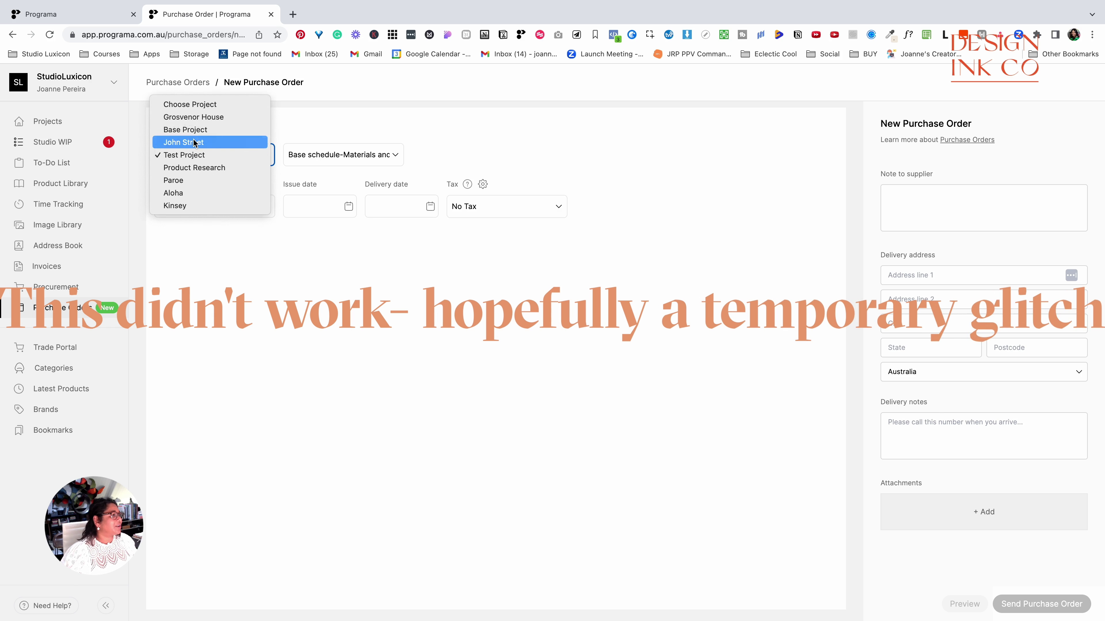
click(194, 143)
click(301, 162)
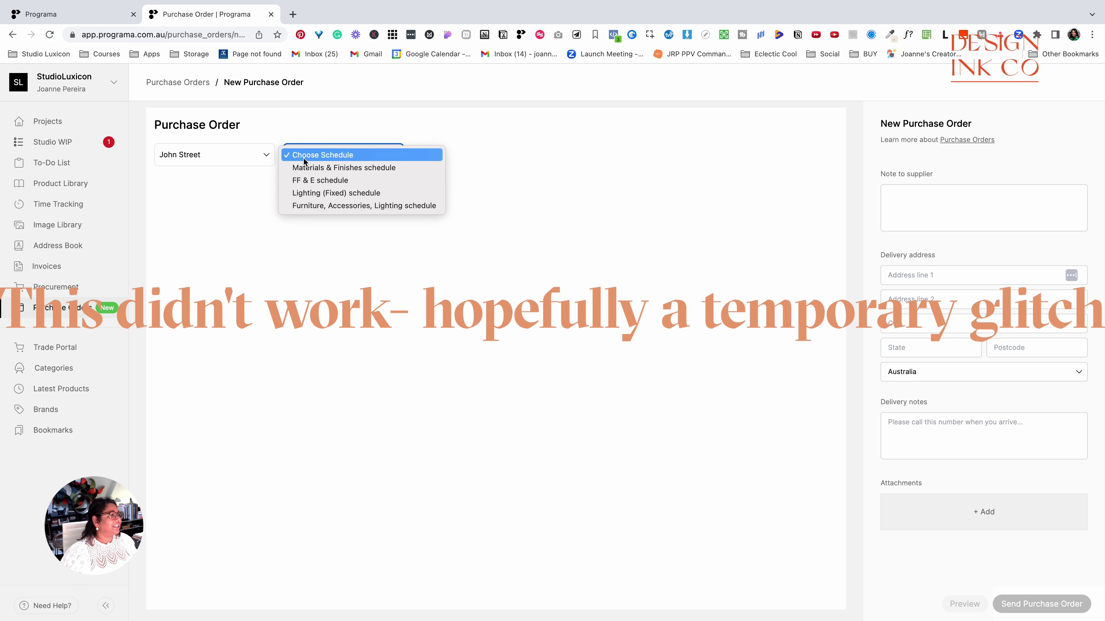
click(316, 174)
click(264, 210)
click(370, 182)
Step: Choose Test Project again for the purchase order, and open that project's Base Schedule- Fittings & Fixtures to check its products' suppliers
click(208, 154)
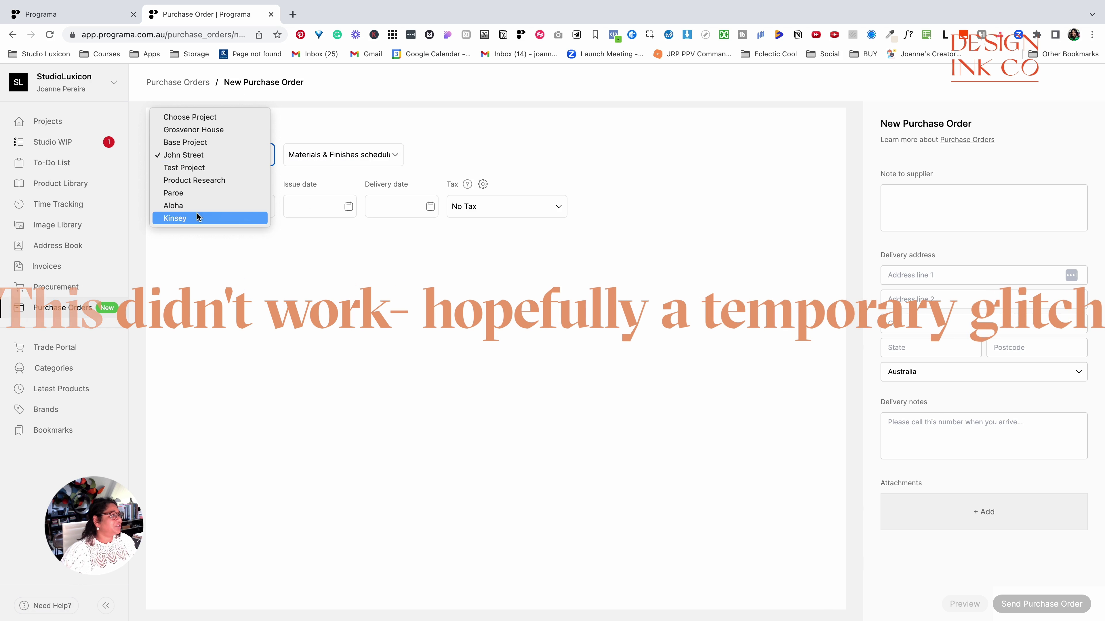
click(199, 168)
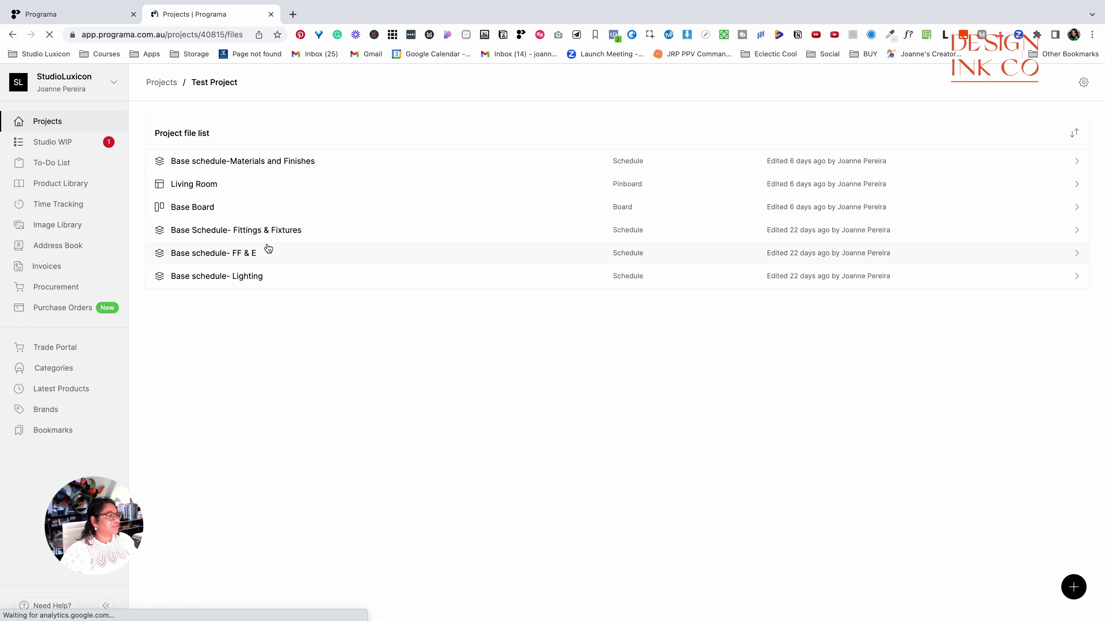
click(270, 239)
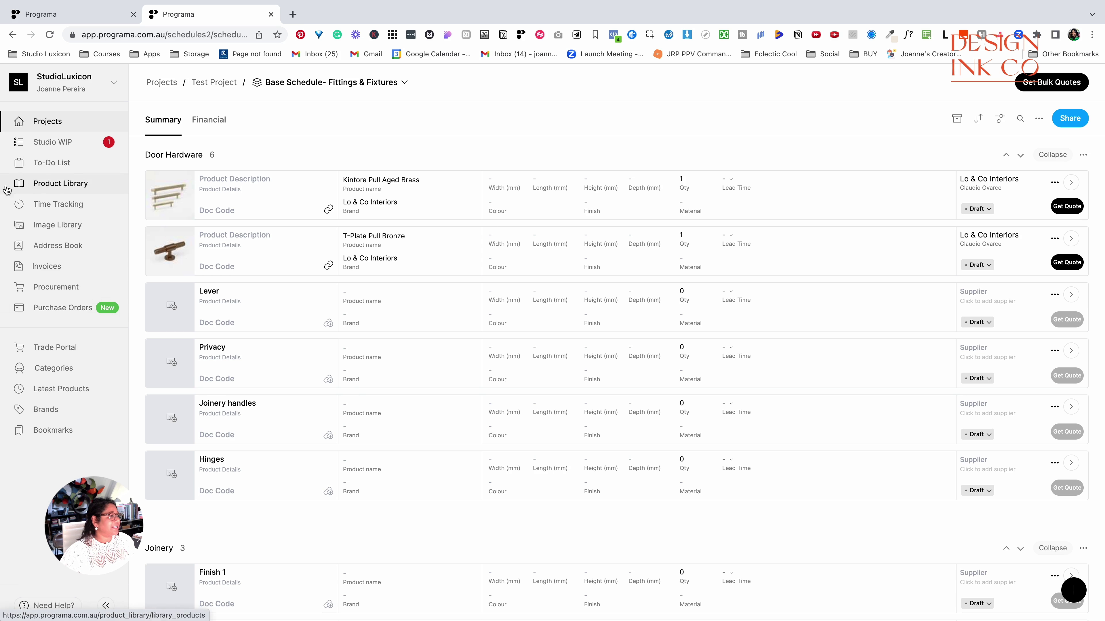
click(49, 303)
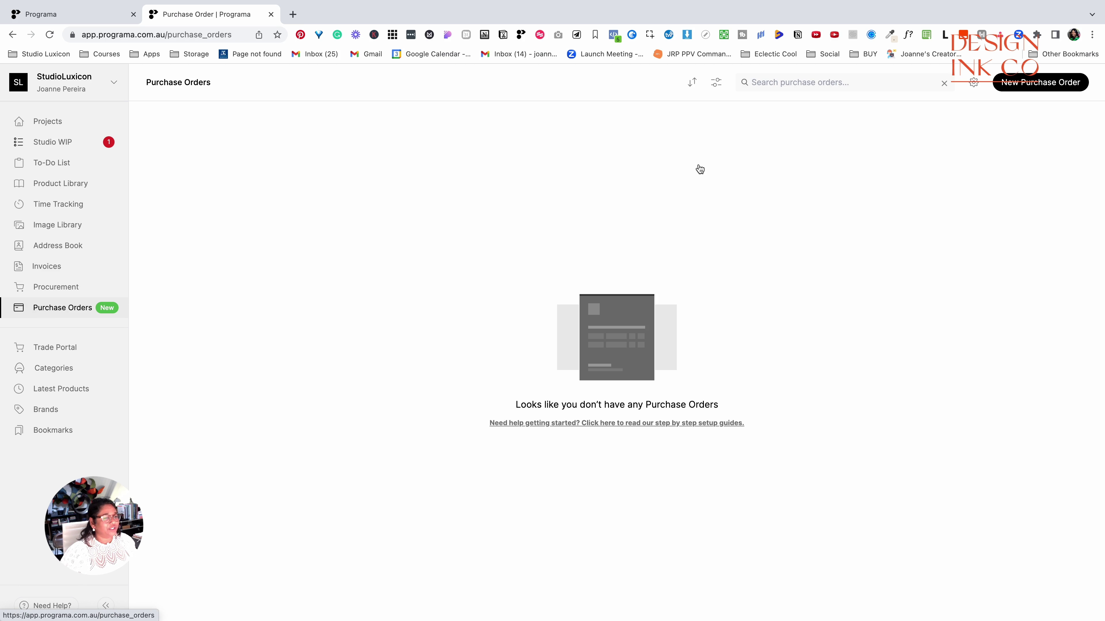
click(1018, 82)
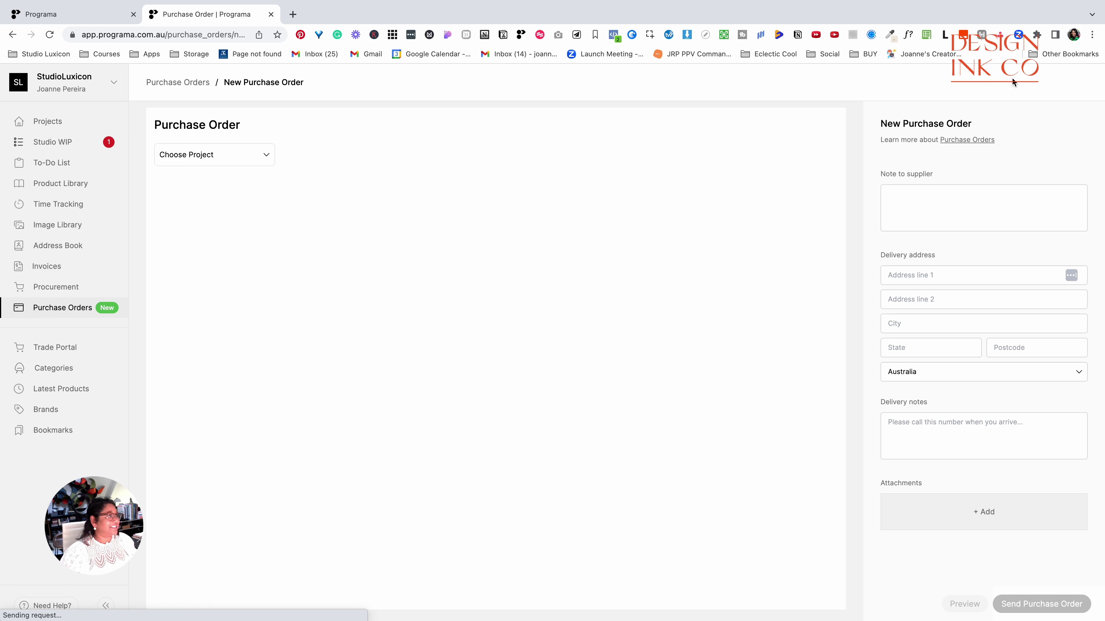
click(171, 153)
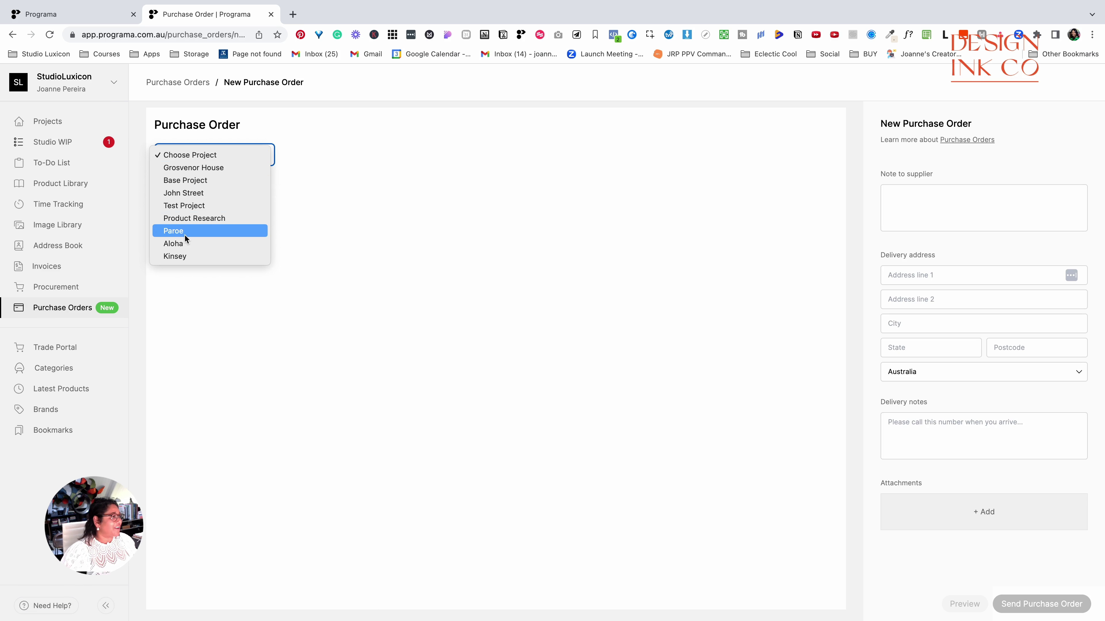
click(189, 209)
Step: Start a new purchase order for Test Project with Base schedule- FF & E, and try to choose a supplier
click(69, 309)
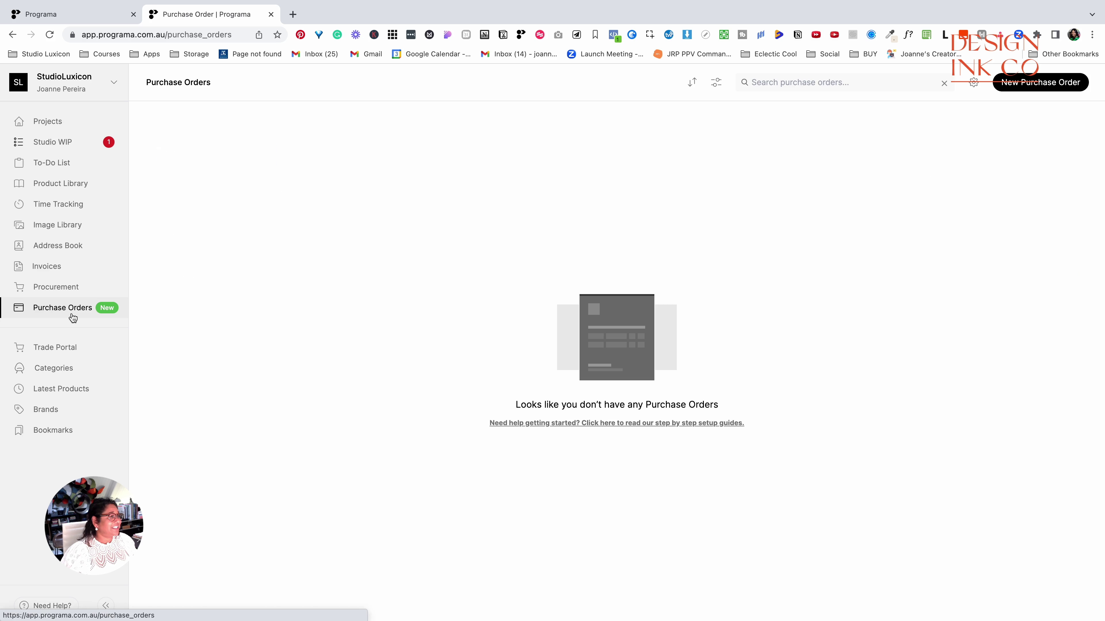
click(1053, 85)
click(245, 155)
click(202, 208)
click(312, 162)
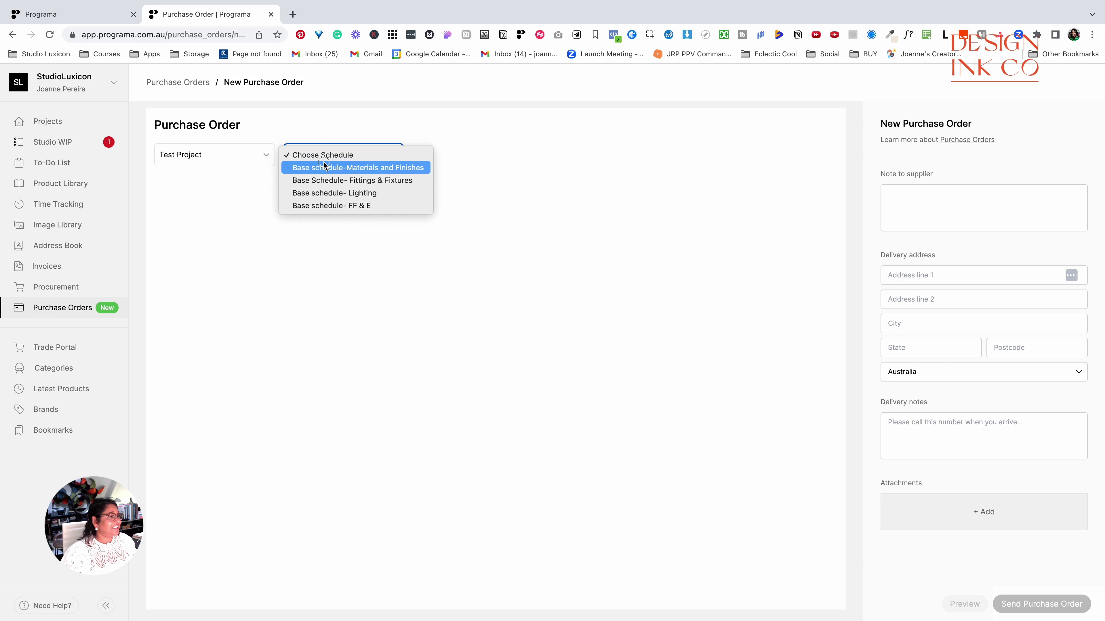
click(327, 205)
click(237, 207)
click(246, 231)
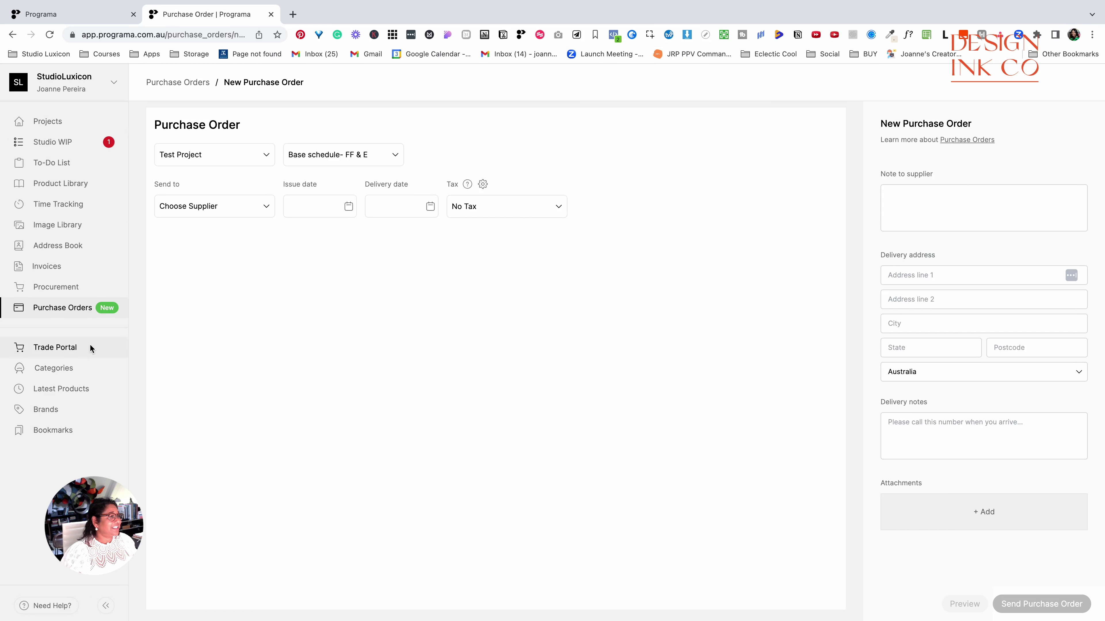
Step: Open the Trade Portal and look through its upcoming brands, new releases, featured brands, editorial articles and popular categories
click(87, 347)
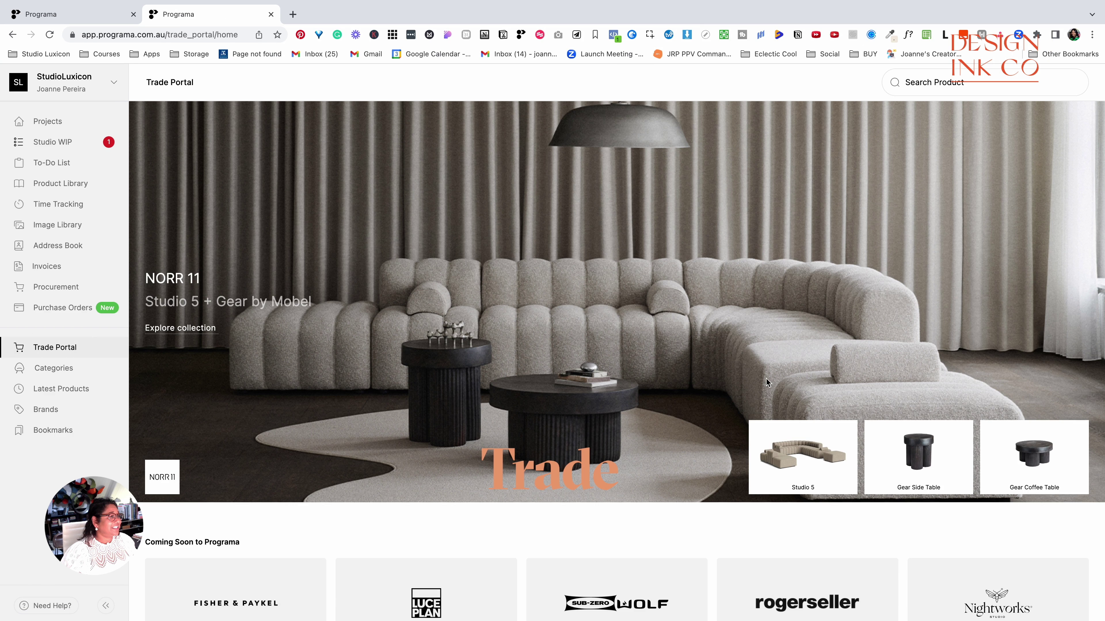
scroll(555, 315, down, 5)
scroll(556, 318, up, 4)
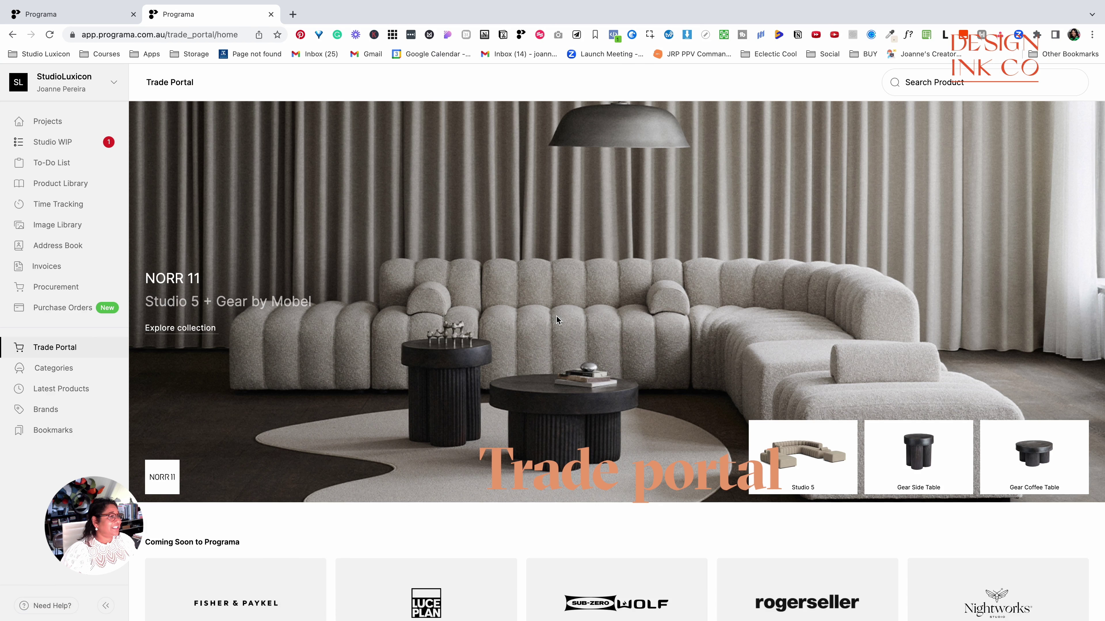
scroll(556, 318, down, 7)
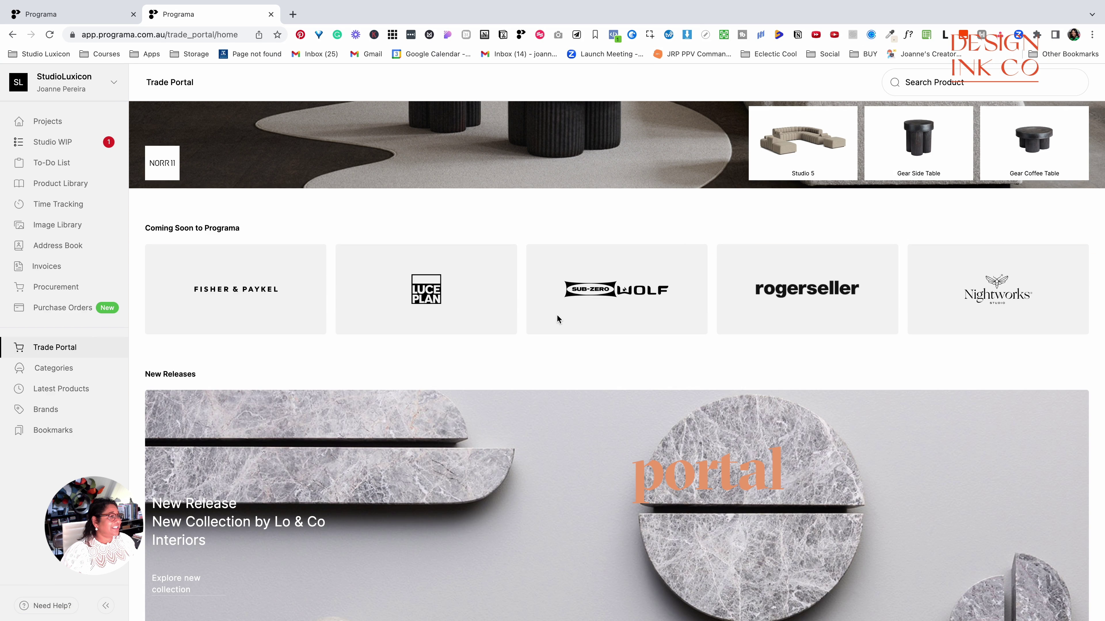
scroll(557, 320, down, 2)
scroll(558, 320, down, 6)
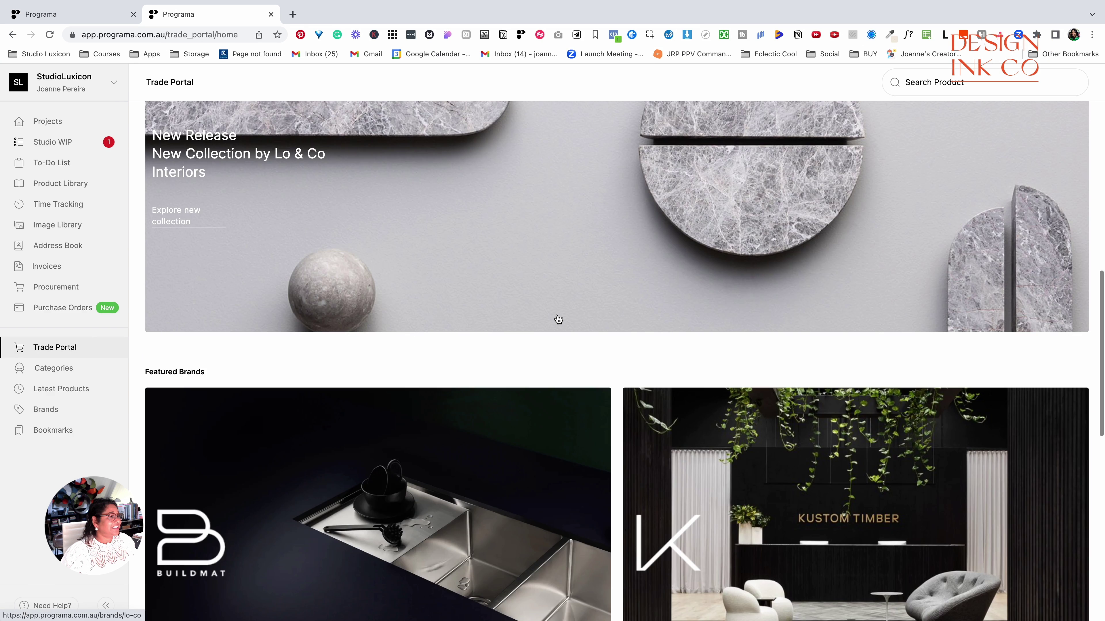
scroll(559, 320, down, 1)
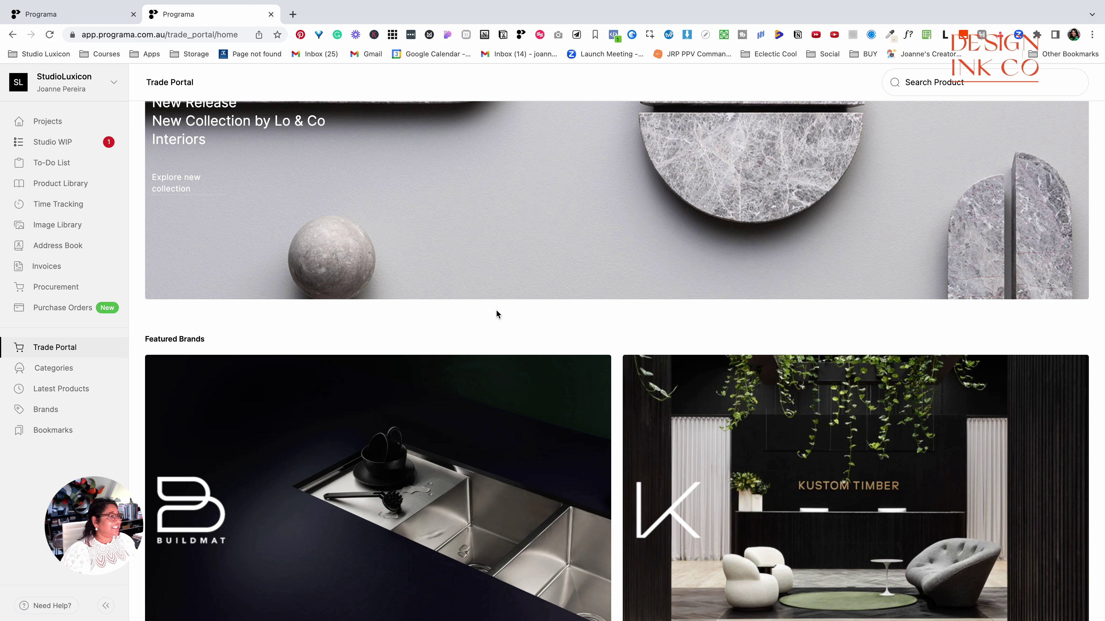
scroll(497, 312, down, 4)
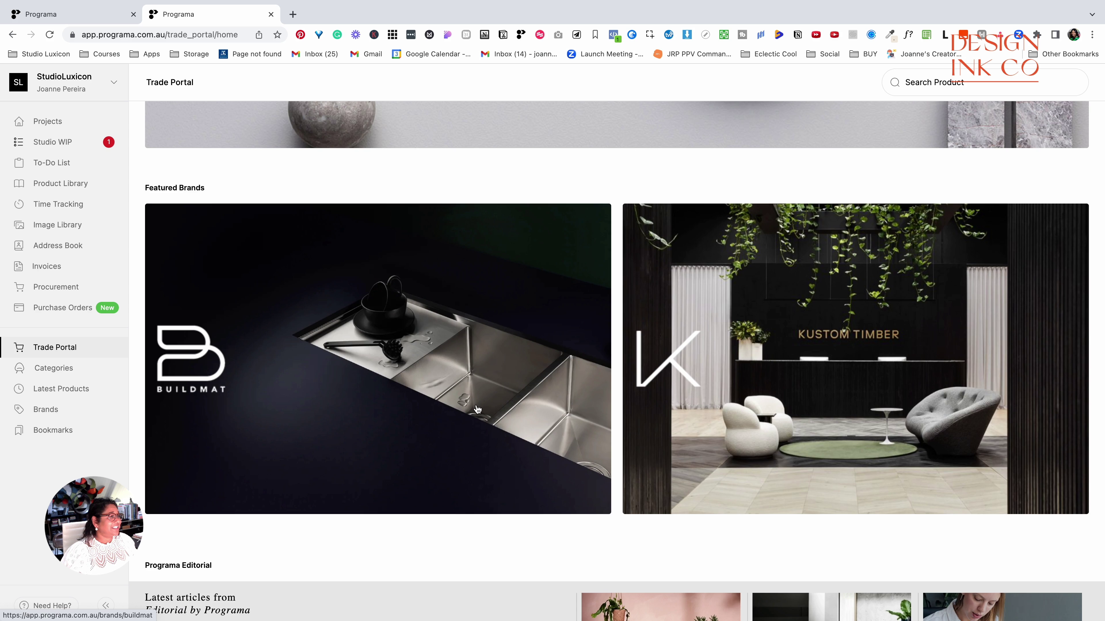
scroll(472, 397, up, 9)
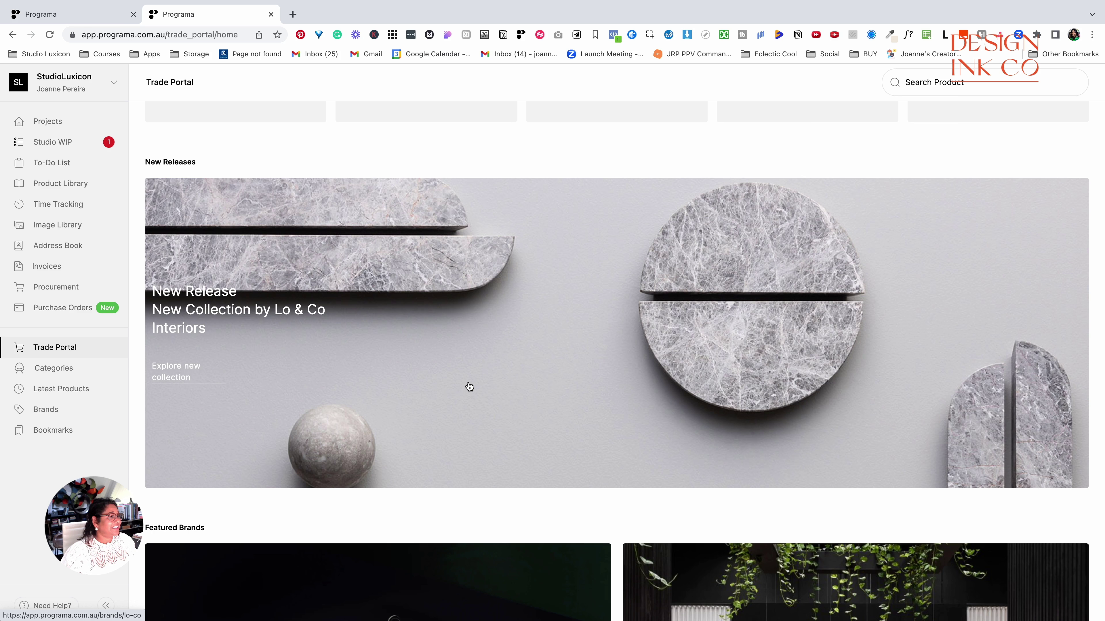
scroll(469, 386, down, 3)
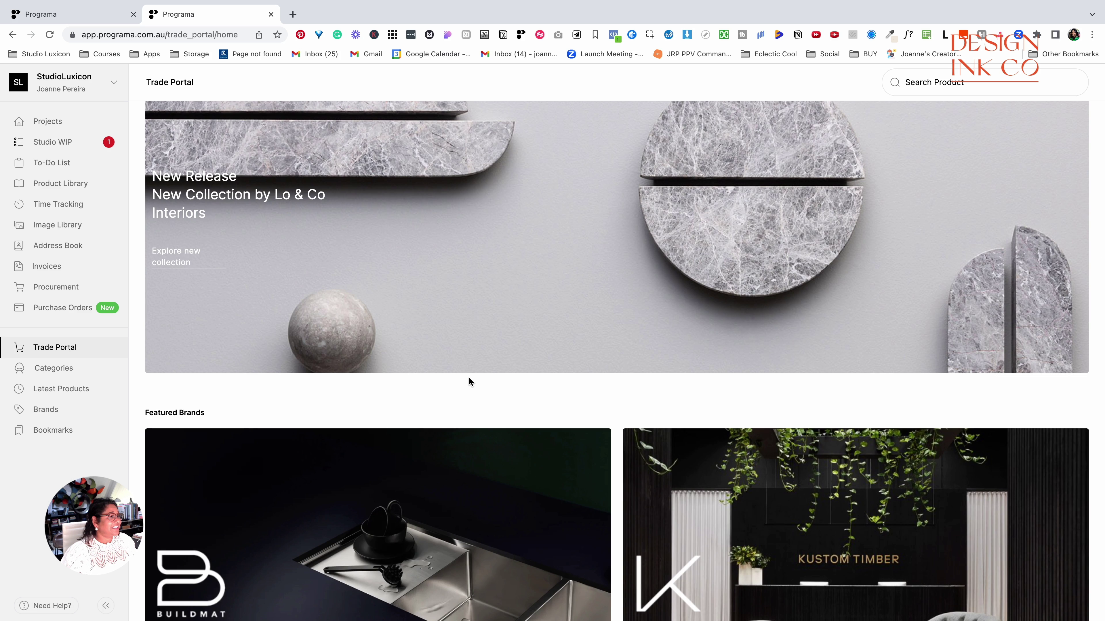
scroll(469, 377, down, 2)
scroll(469, 378, up, 1)
scroll(469, 382, down, 2)
scroll(470, 378, down, 4)
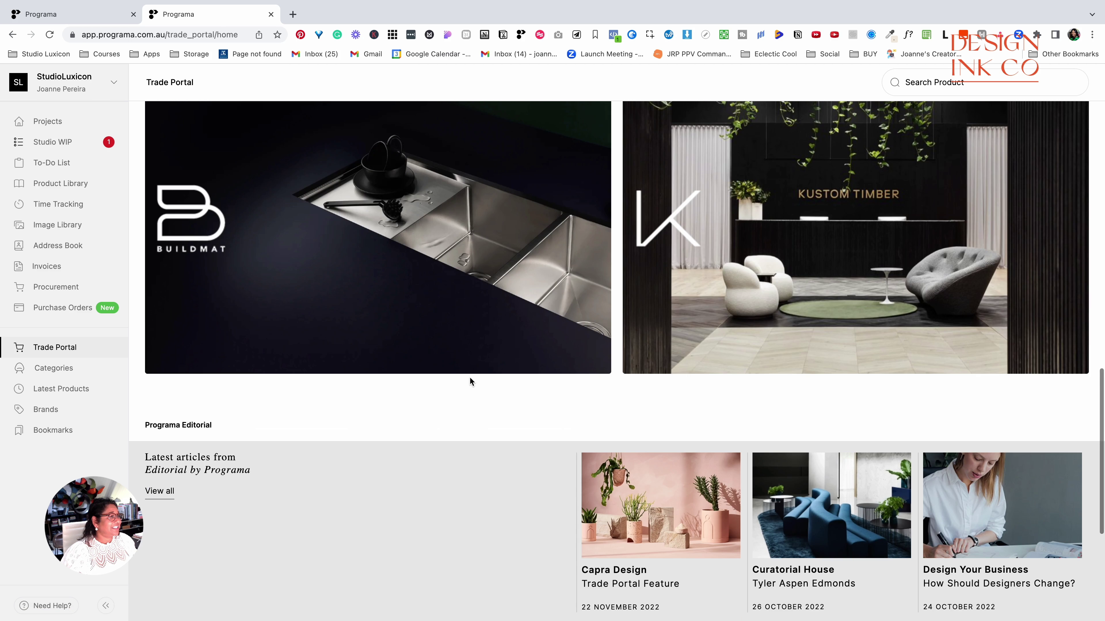
scroll(470, 377, down, 5)
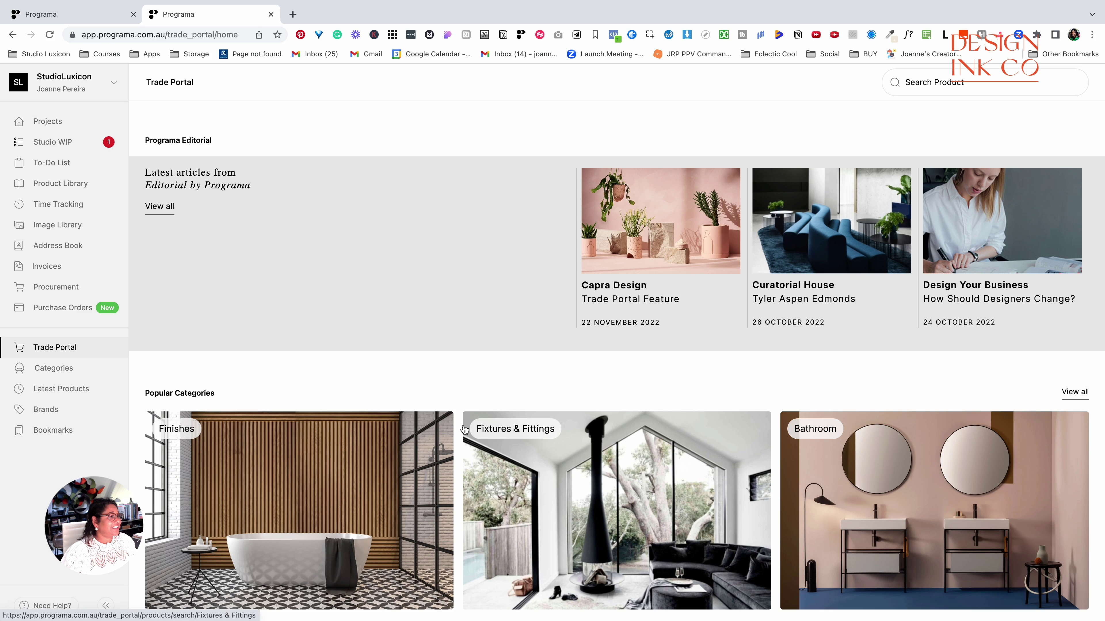
Step: Return to the studio's projects overview and open its sorting options
click(48, 121)
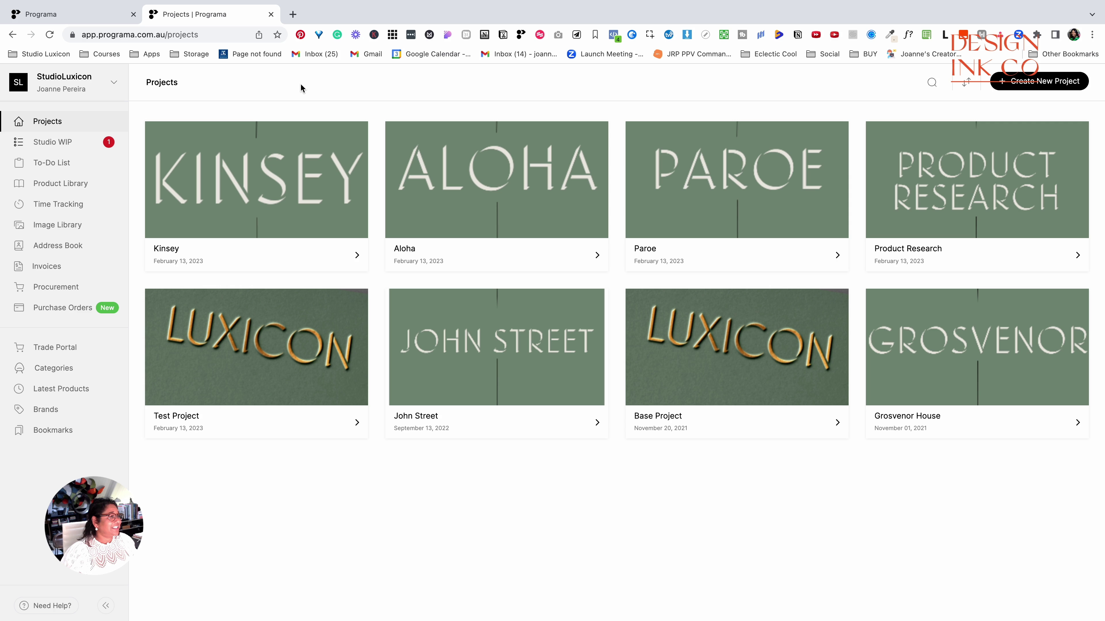
click(965, 82)
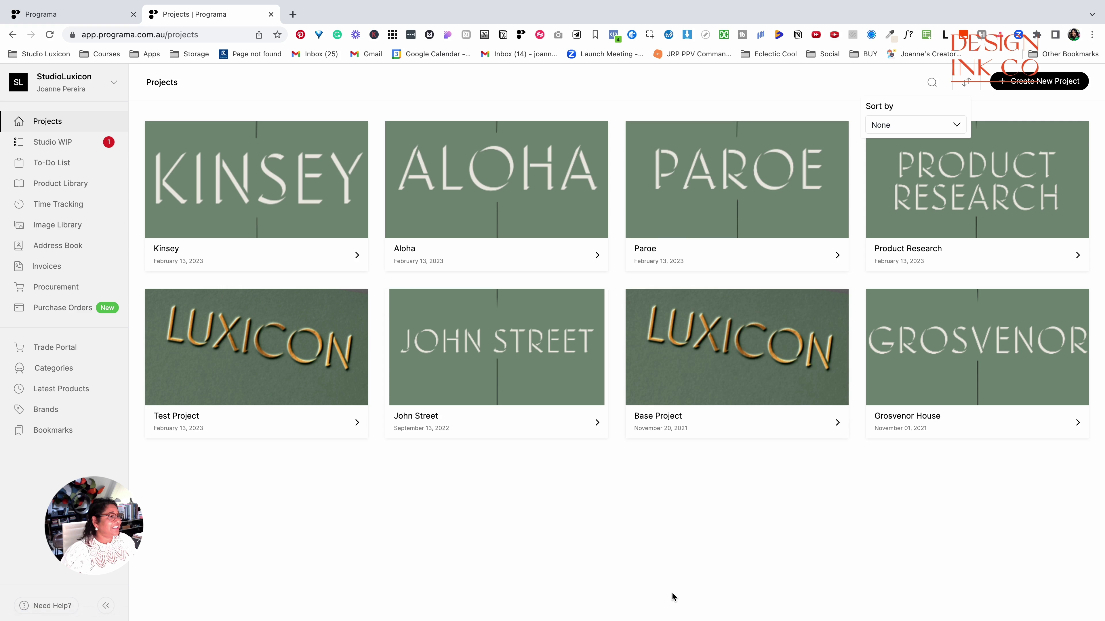